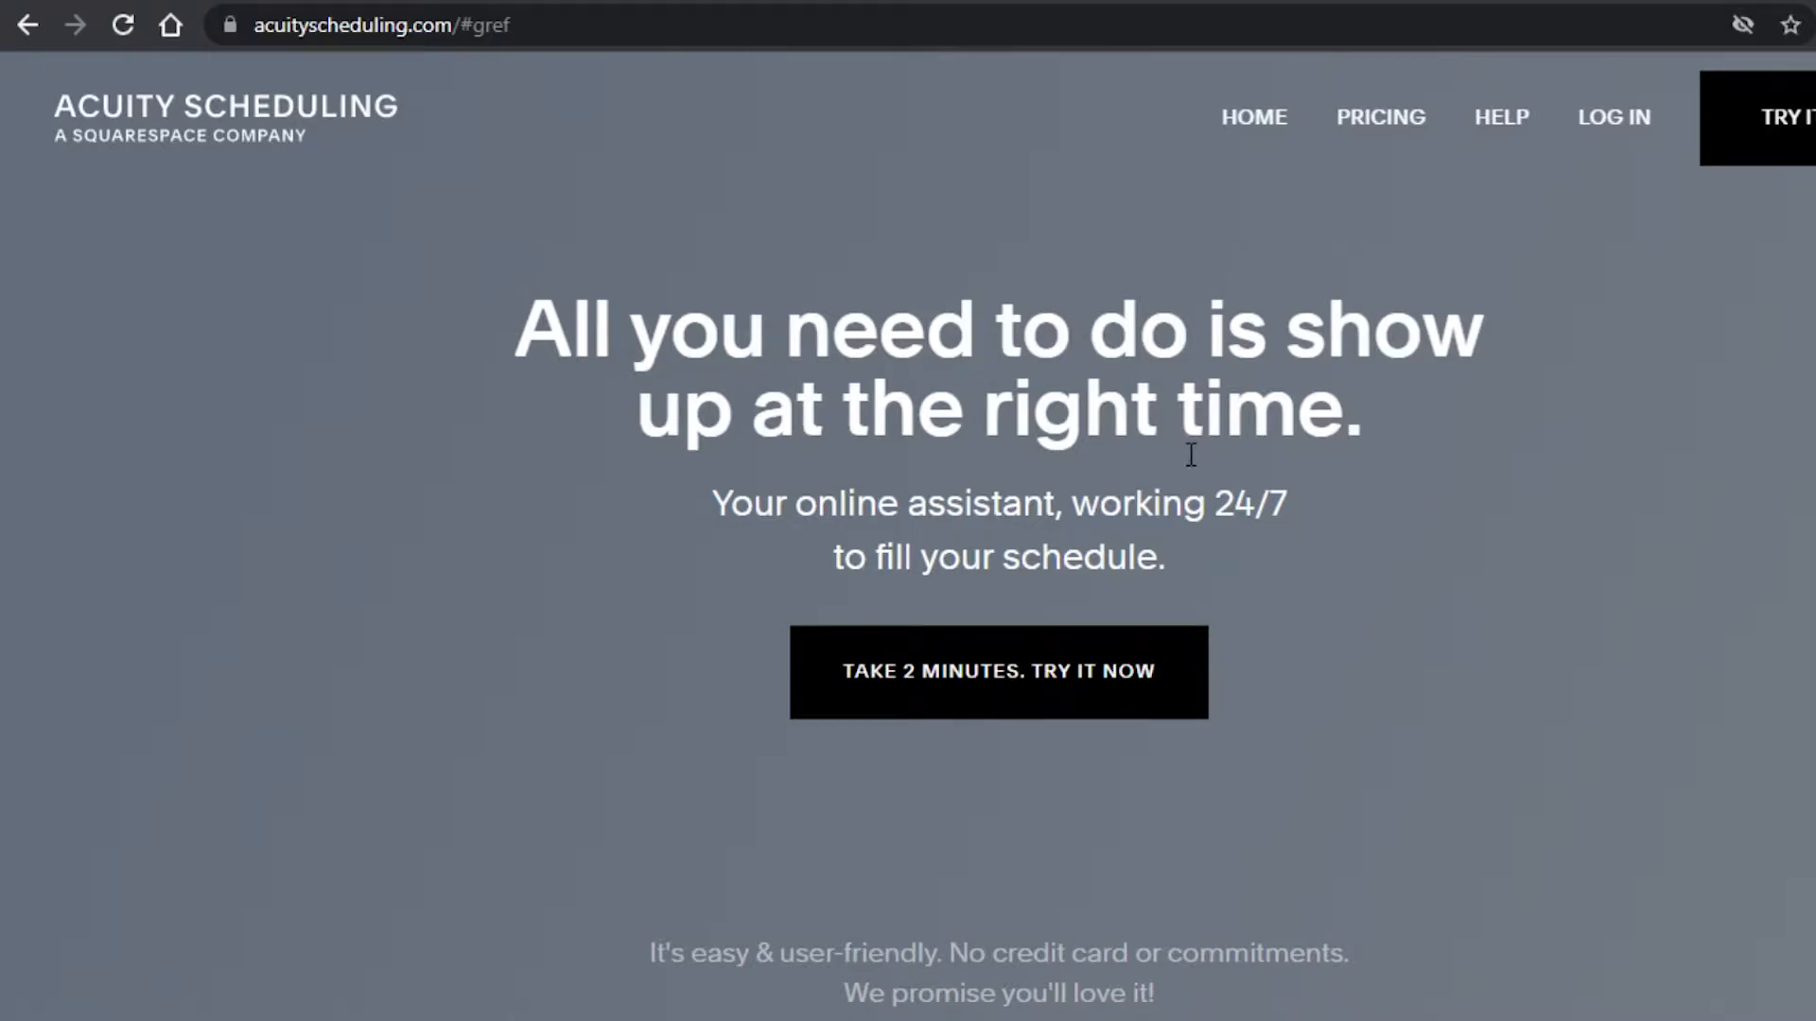
Step: Look through the Acuity Scheduling homepage, including its numbered list of features
left_click_drag(1805, 170, 1814, 673)
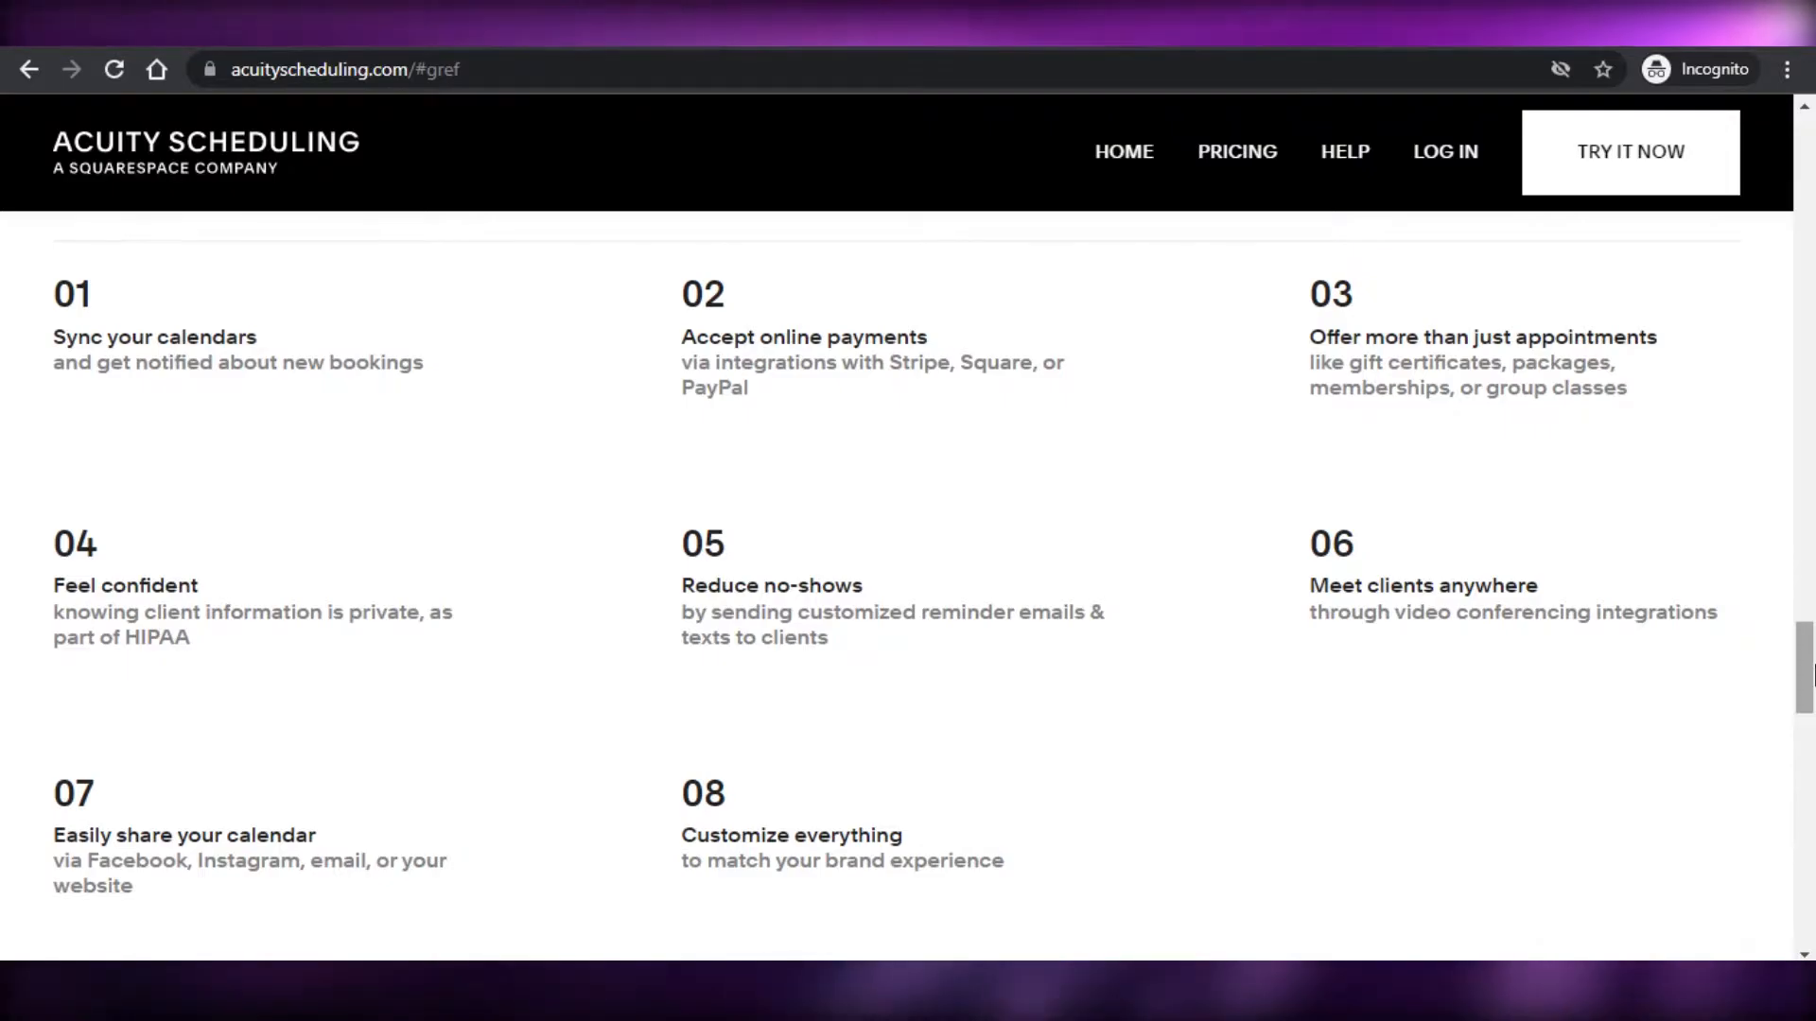
left_click_drag(1811, 673, 1811, 151)
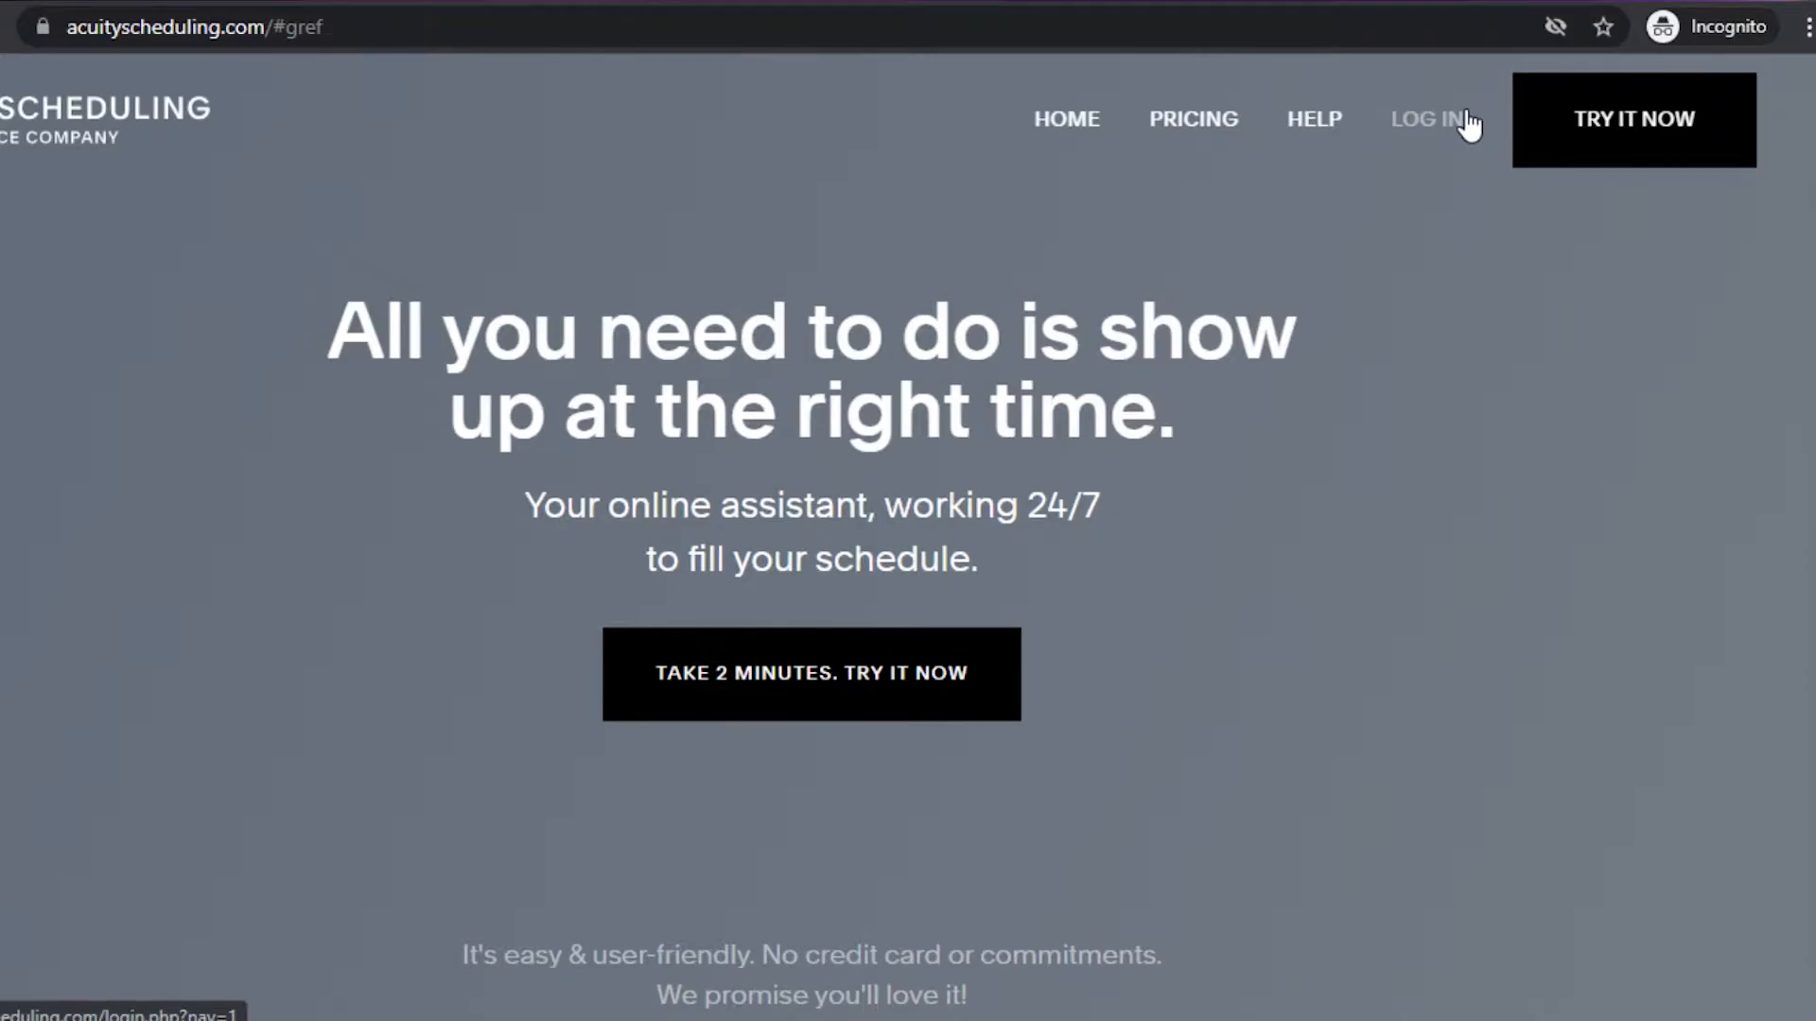
left_click_drag(1806, 159, 1813, 666)
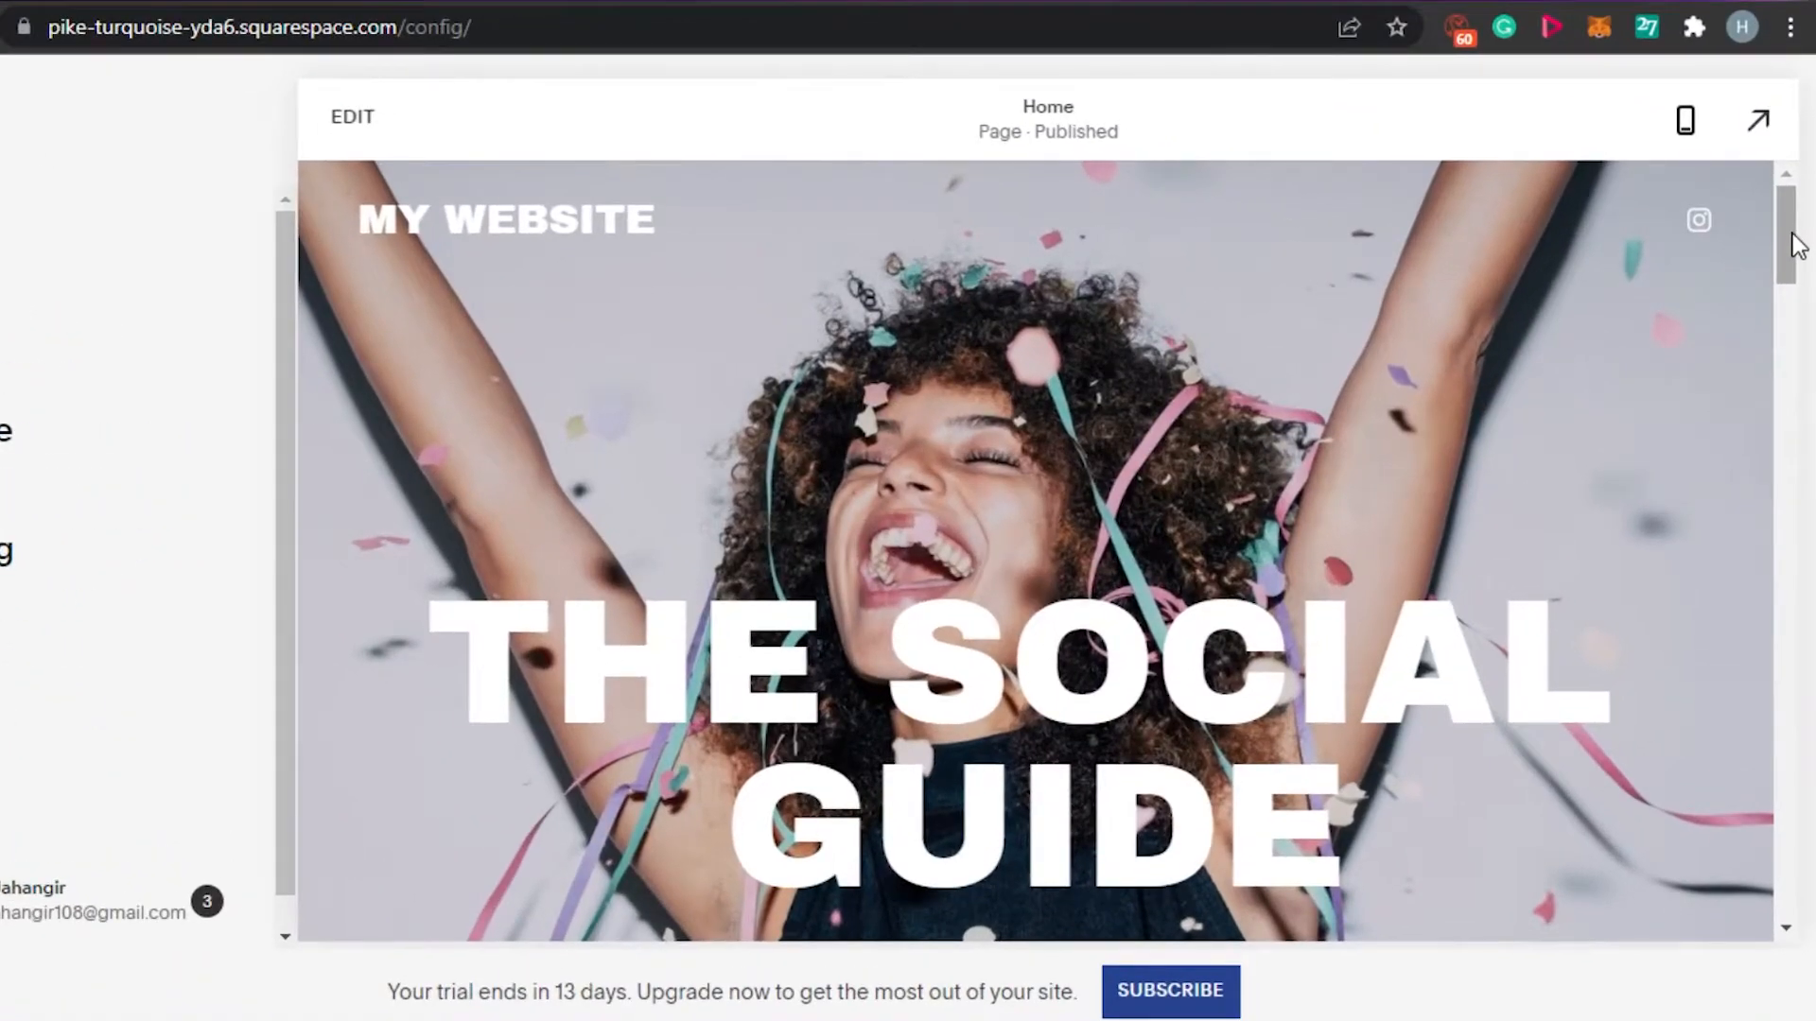
Step: Open the Squarespace site's Scheduling section and look over the weekly appointment calendar and the list of scheduling settings
mouse_move(1793, 257)
left_mouse_down()
mouse_move(1793, 542)
mouse_move(1788, 246)
left_mouse_up()
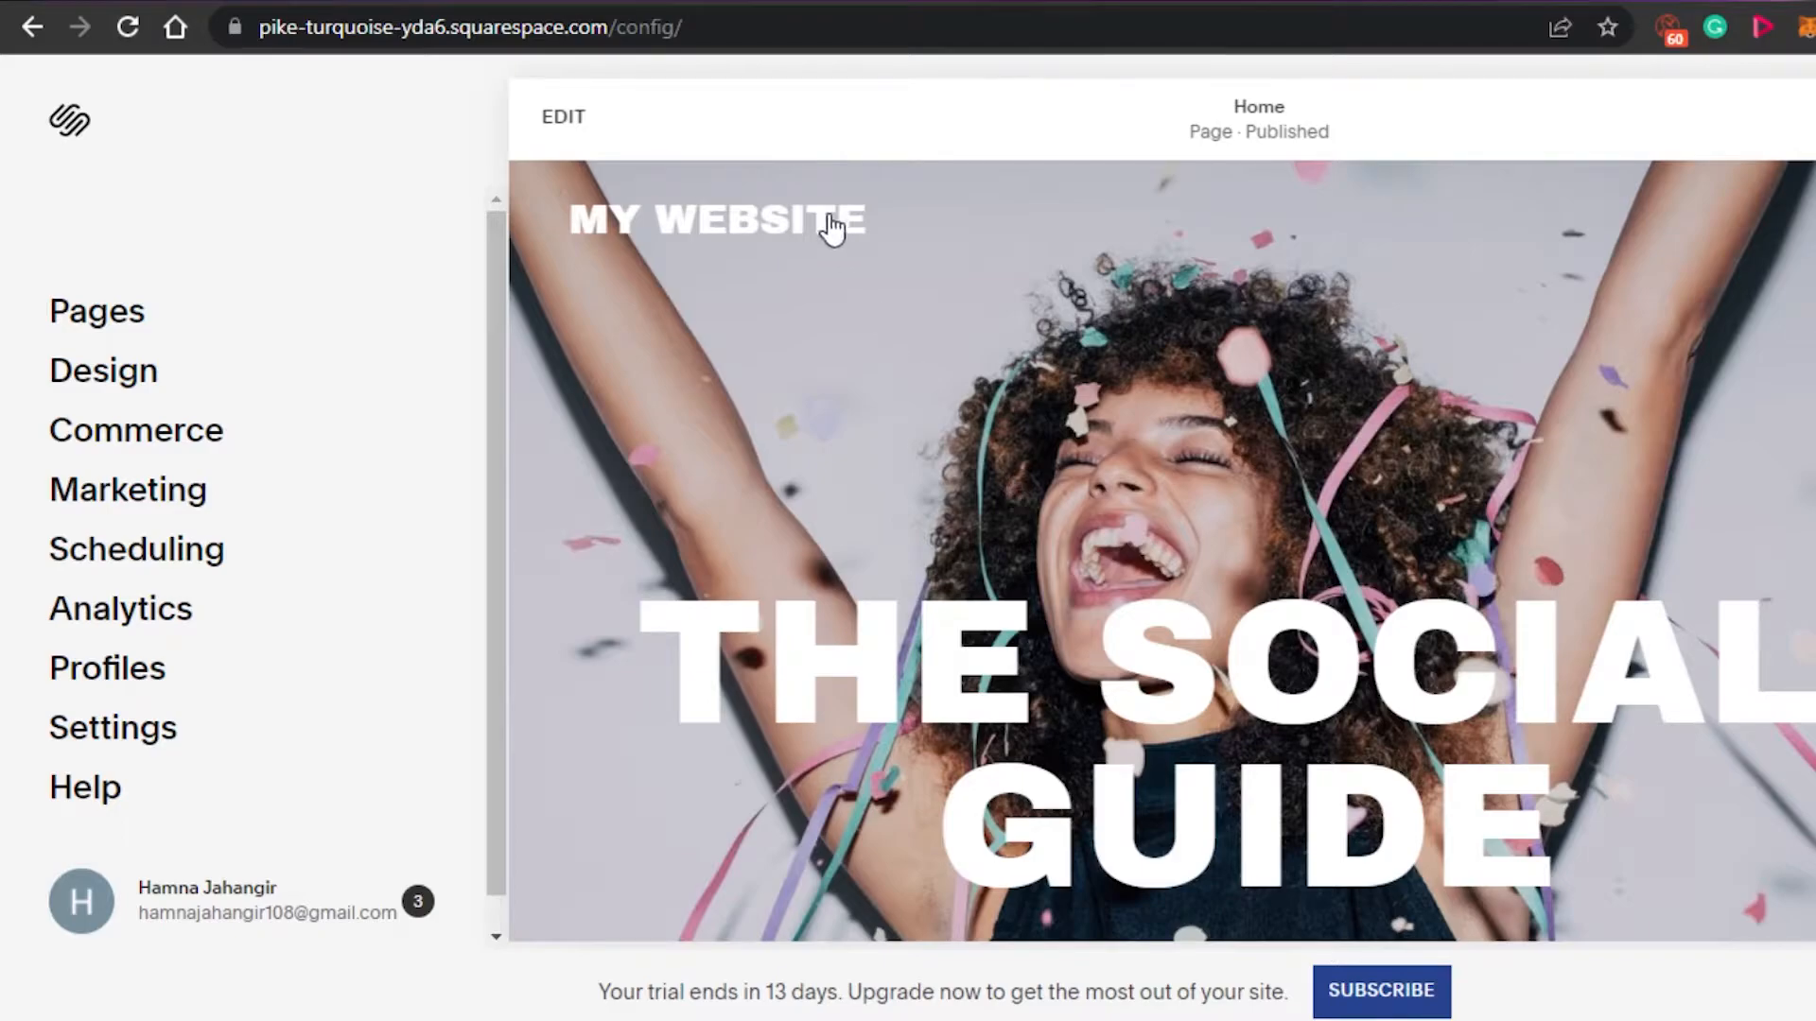
left_click(161, 551)
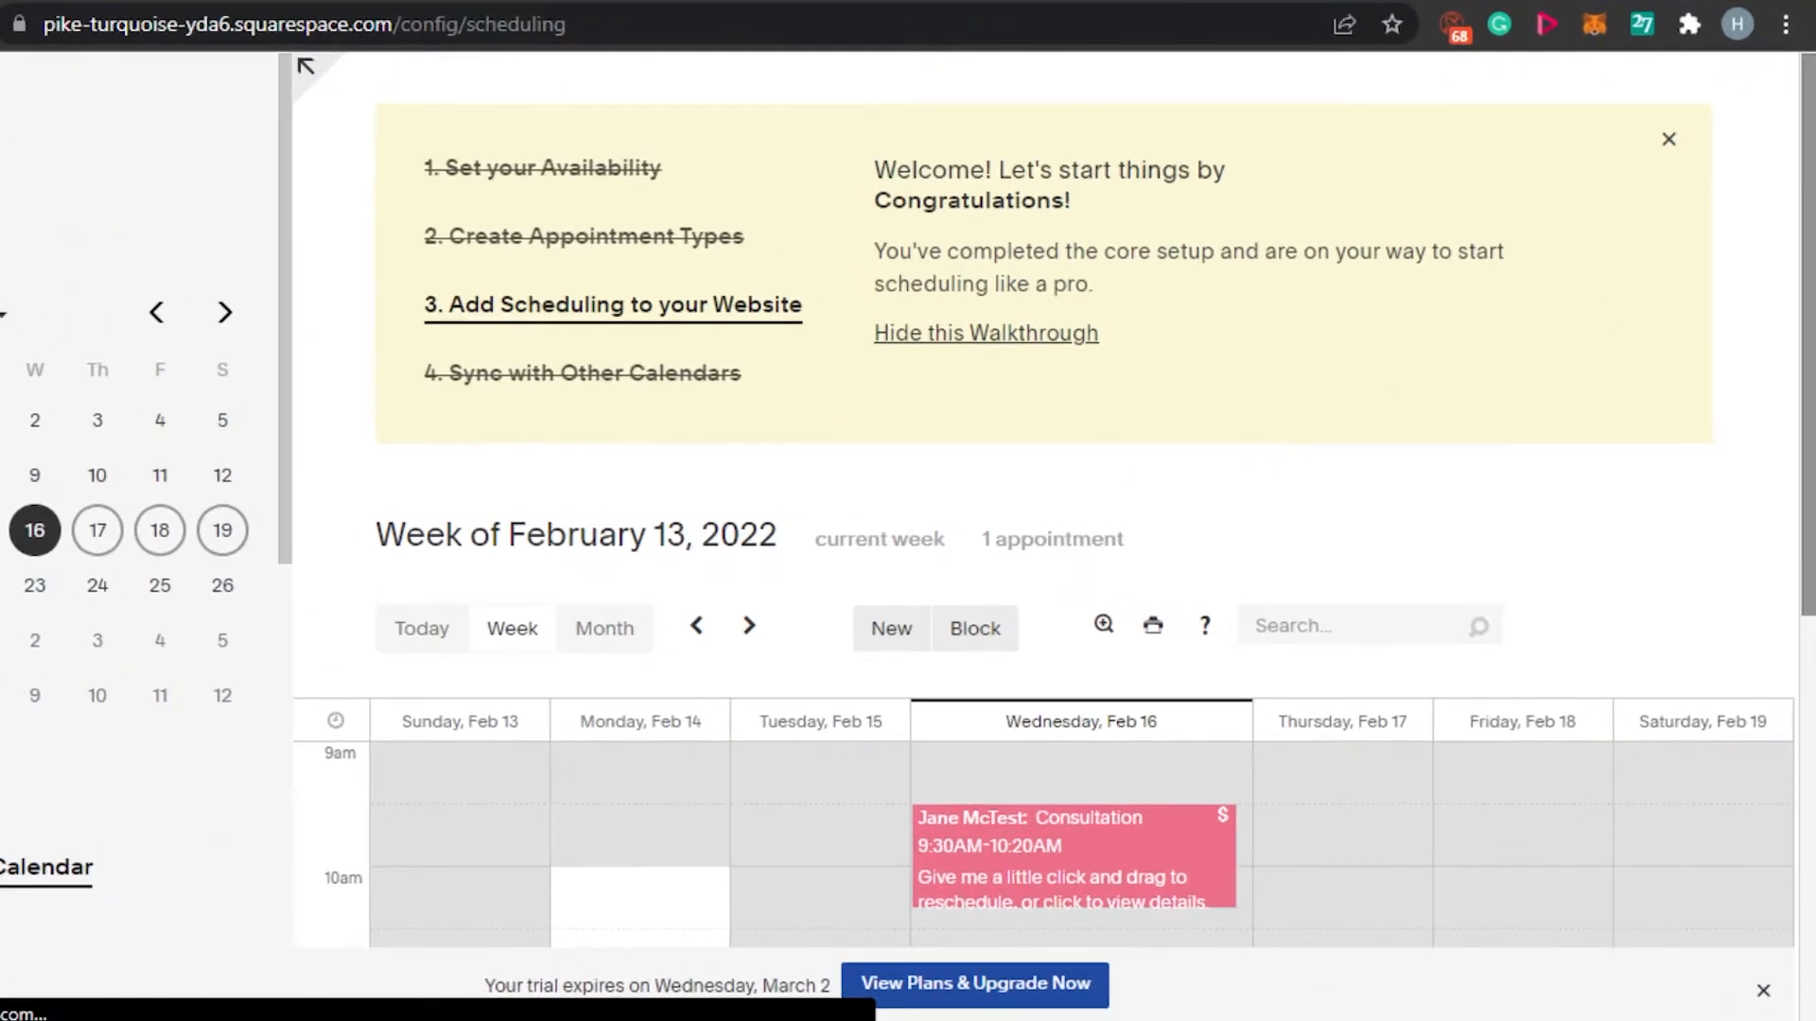
scroll(1041, 473, "down", 7)
scroll(1041, 473, "up", 6)
scroll(1040, 473, "up", 1)
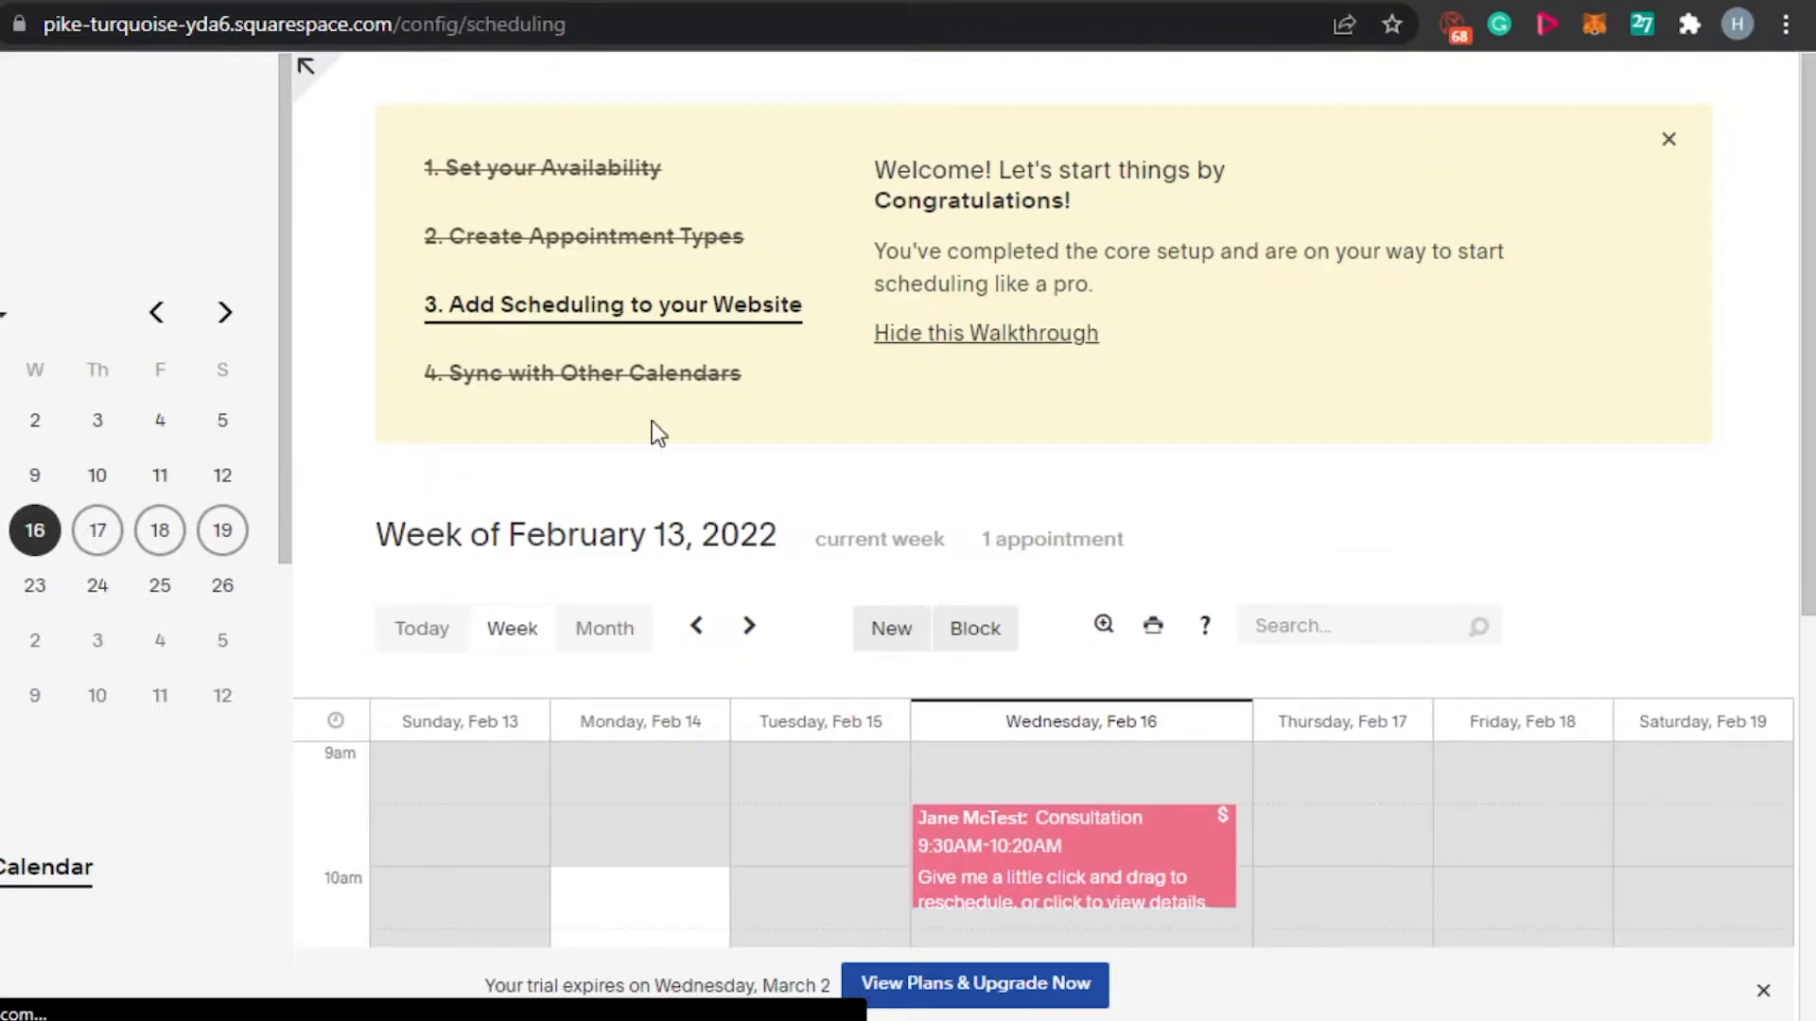
left_click_drag(284, 345, 292, 721)
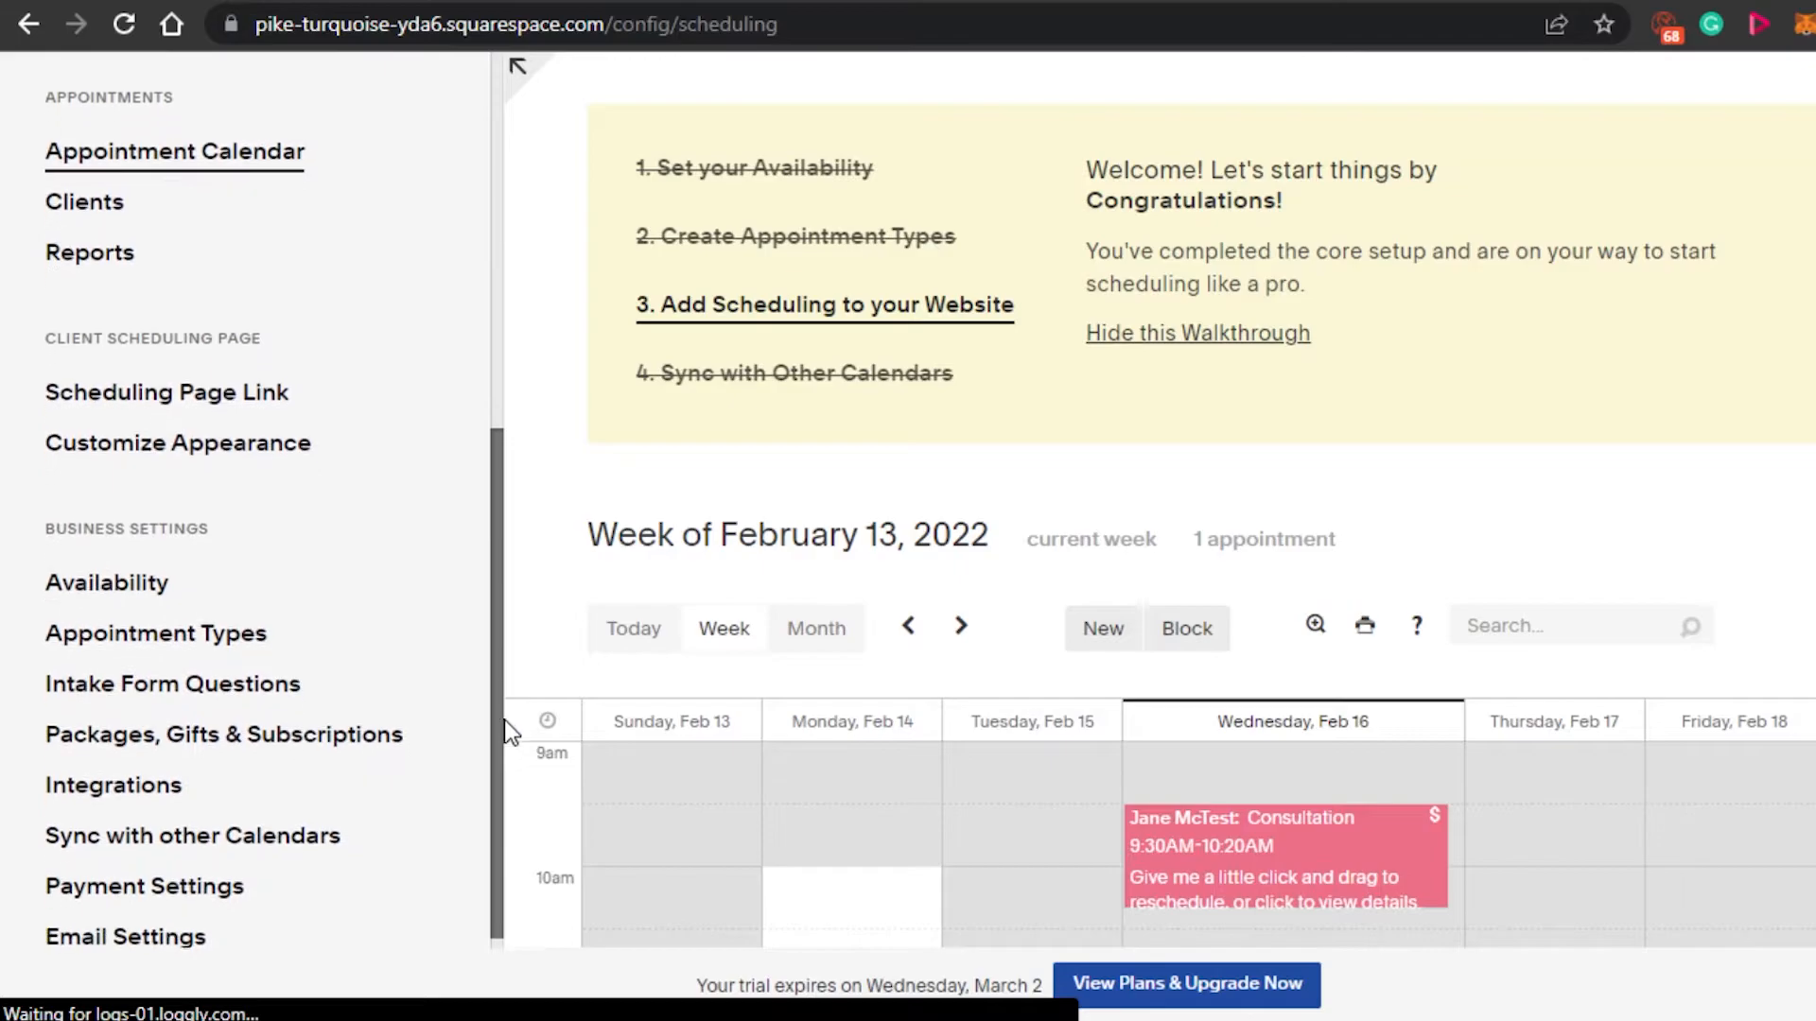
mouse_move(506, 722)
left_mouse_down()
mouse_move(491, 324)
mouse_move(534, 734)
left_mouse_up()
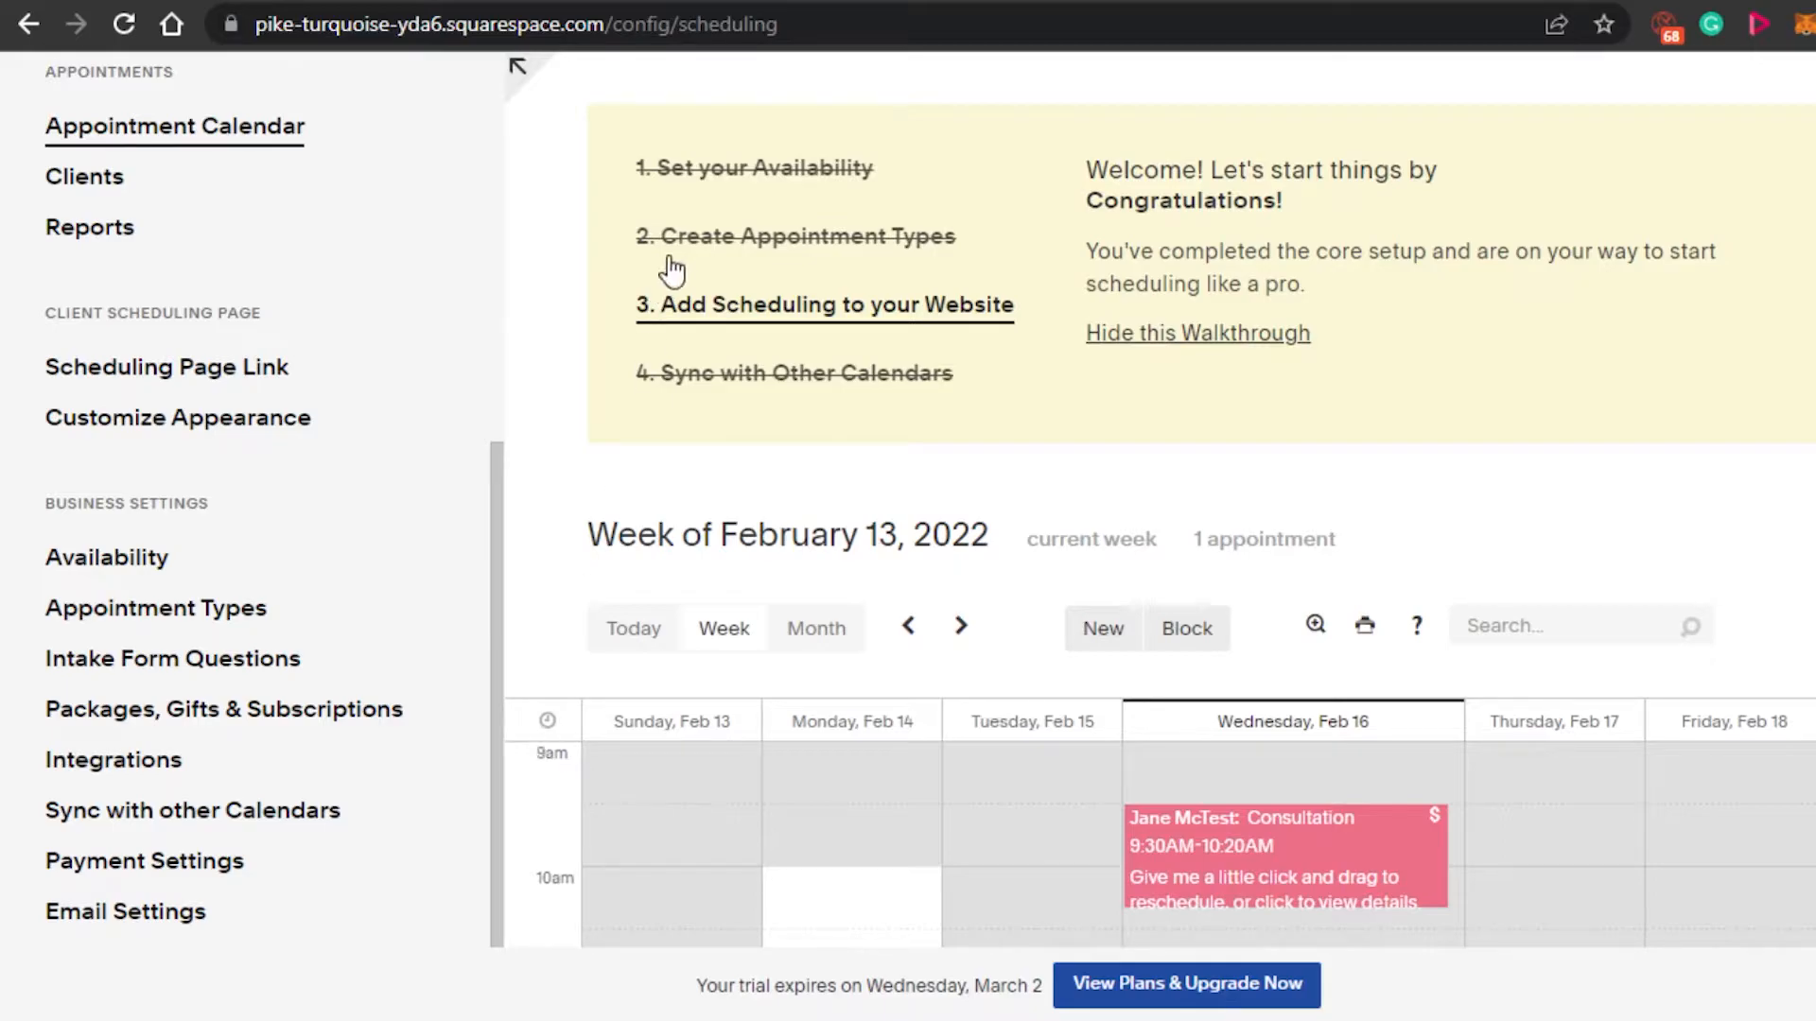
Step: Open the Set your Availability part of the setup walkthrough and go to the Content Creation hours
left_click(716, 180)
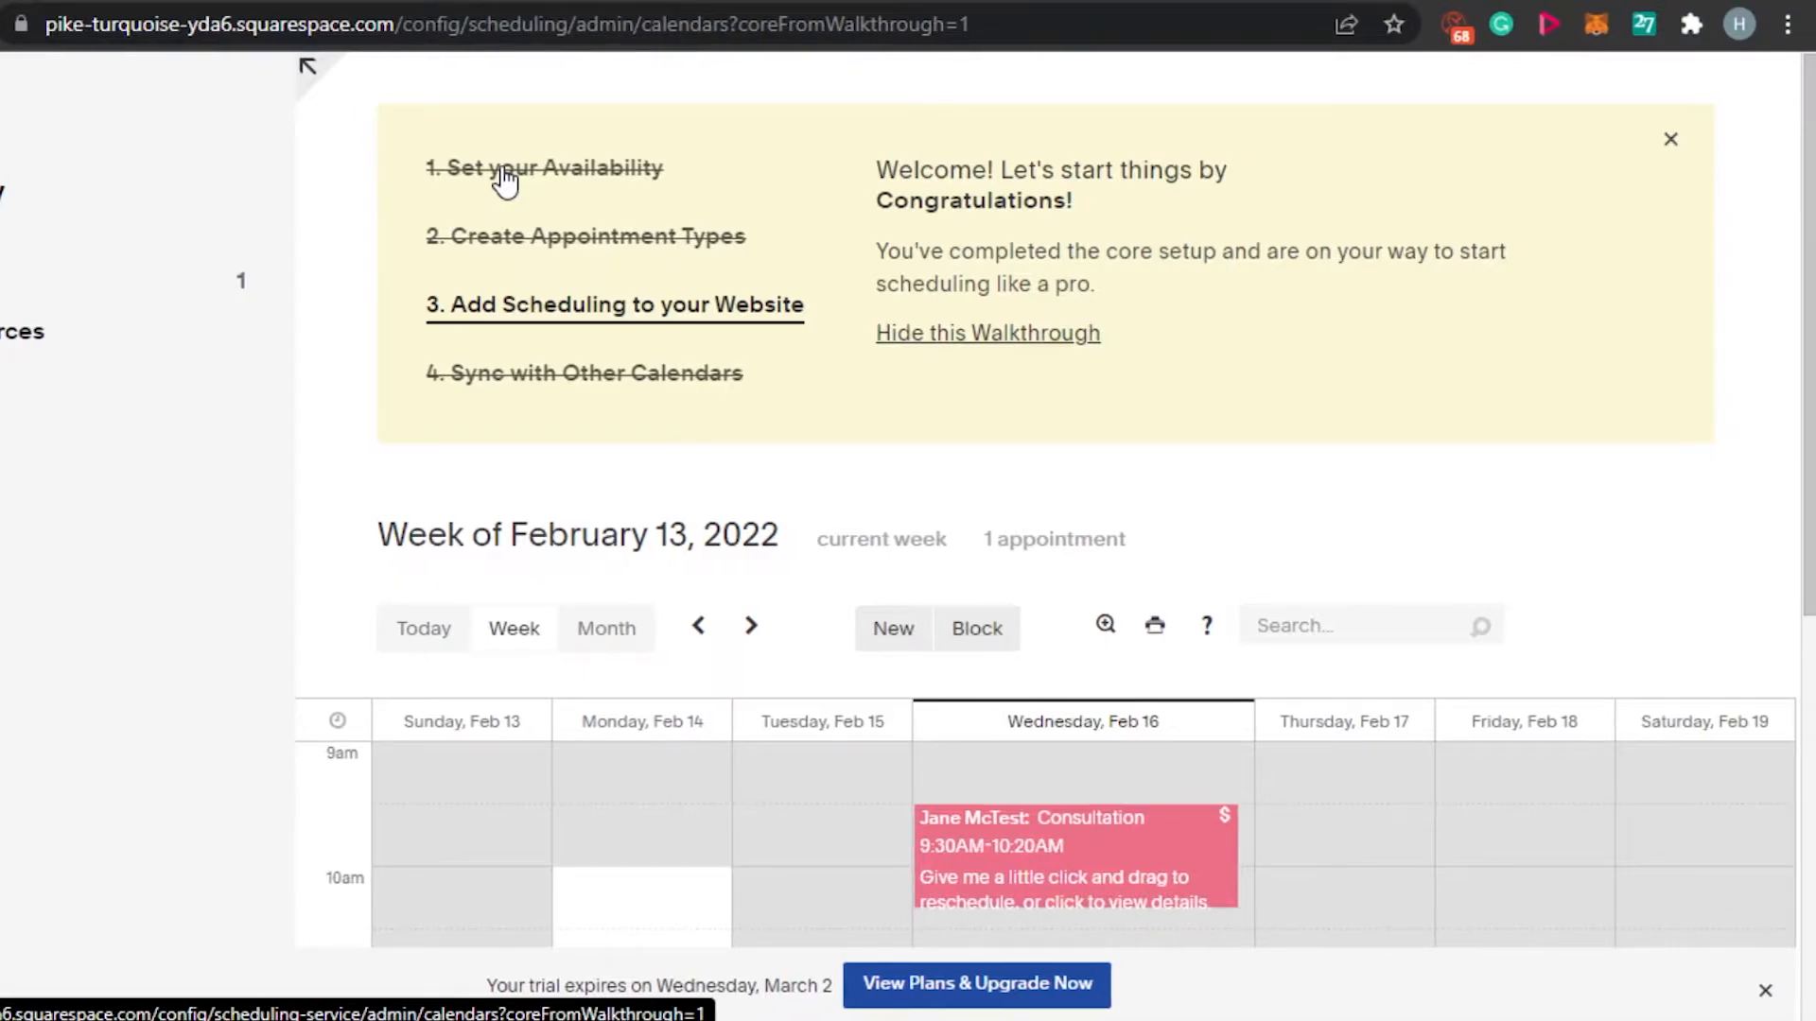
left_click(502, 169)
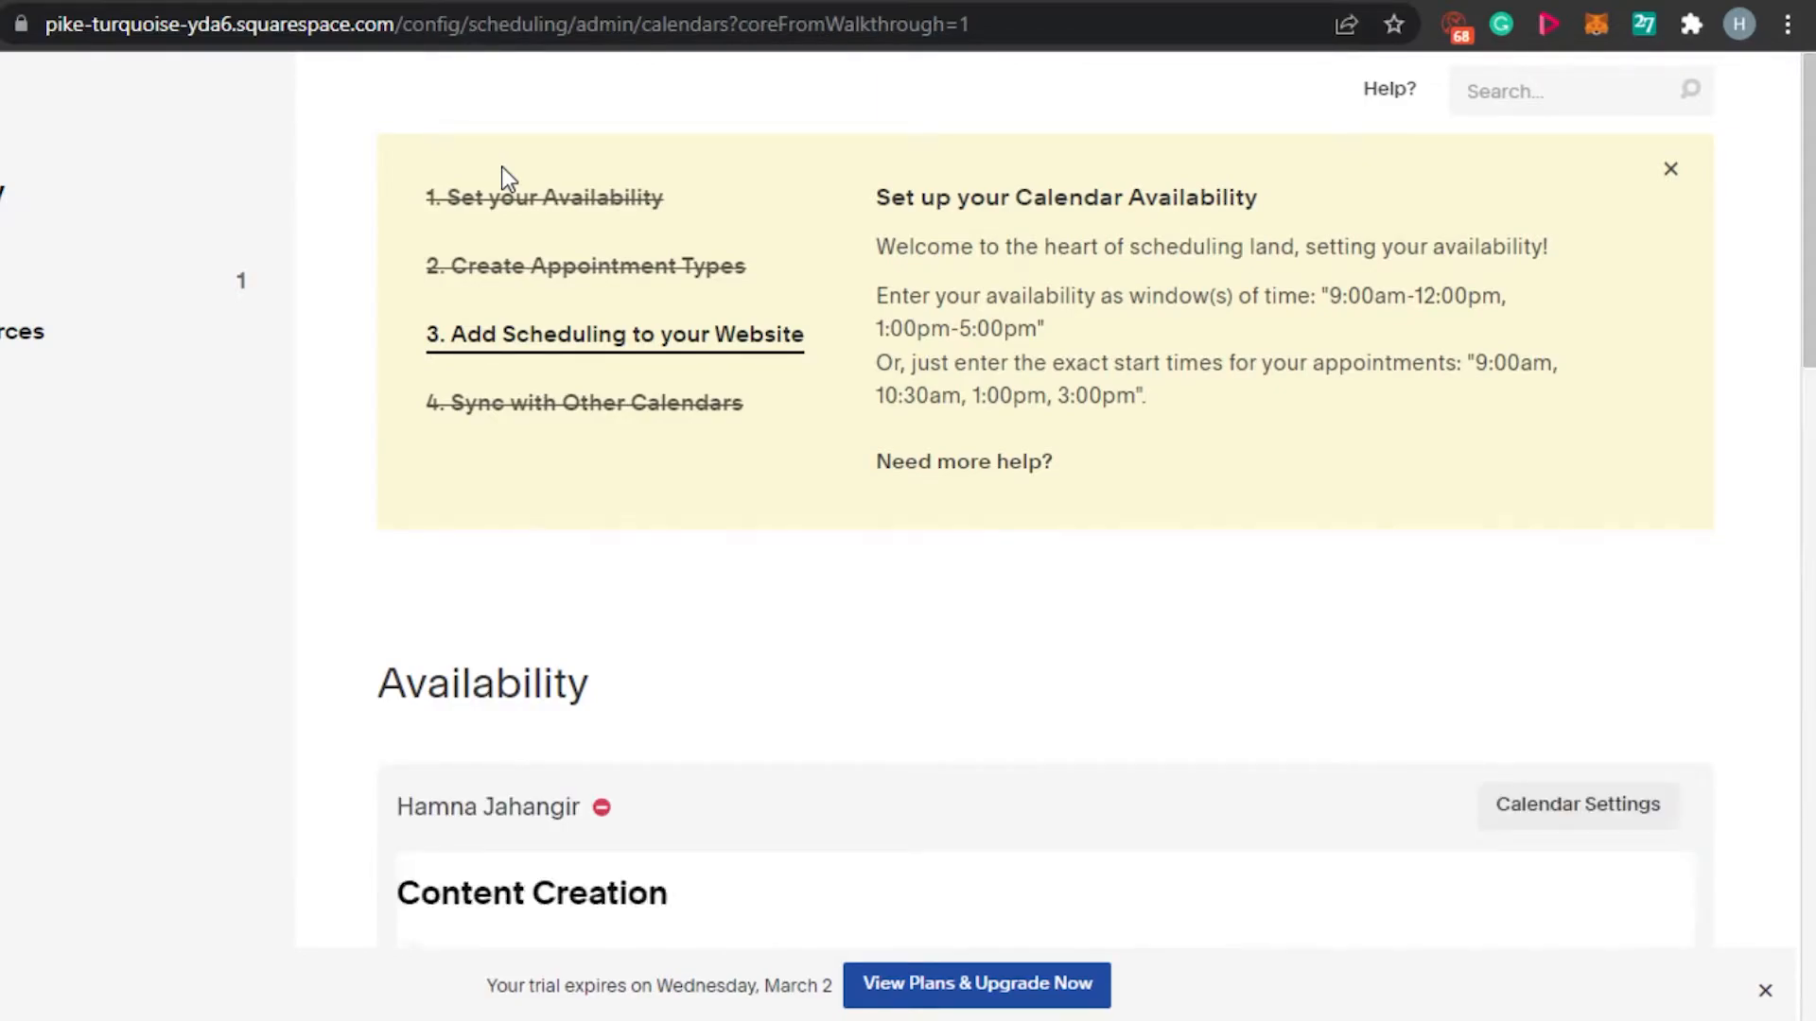
left_click_drag(1810, 246, 1810, 400)
scroll(750, 159, "down", 3)
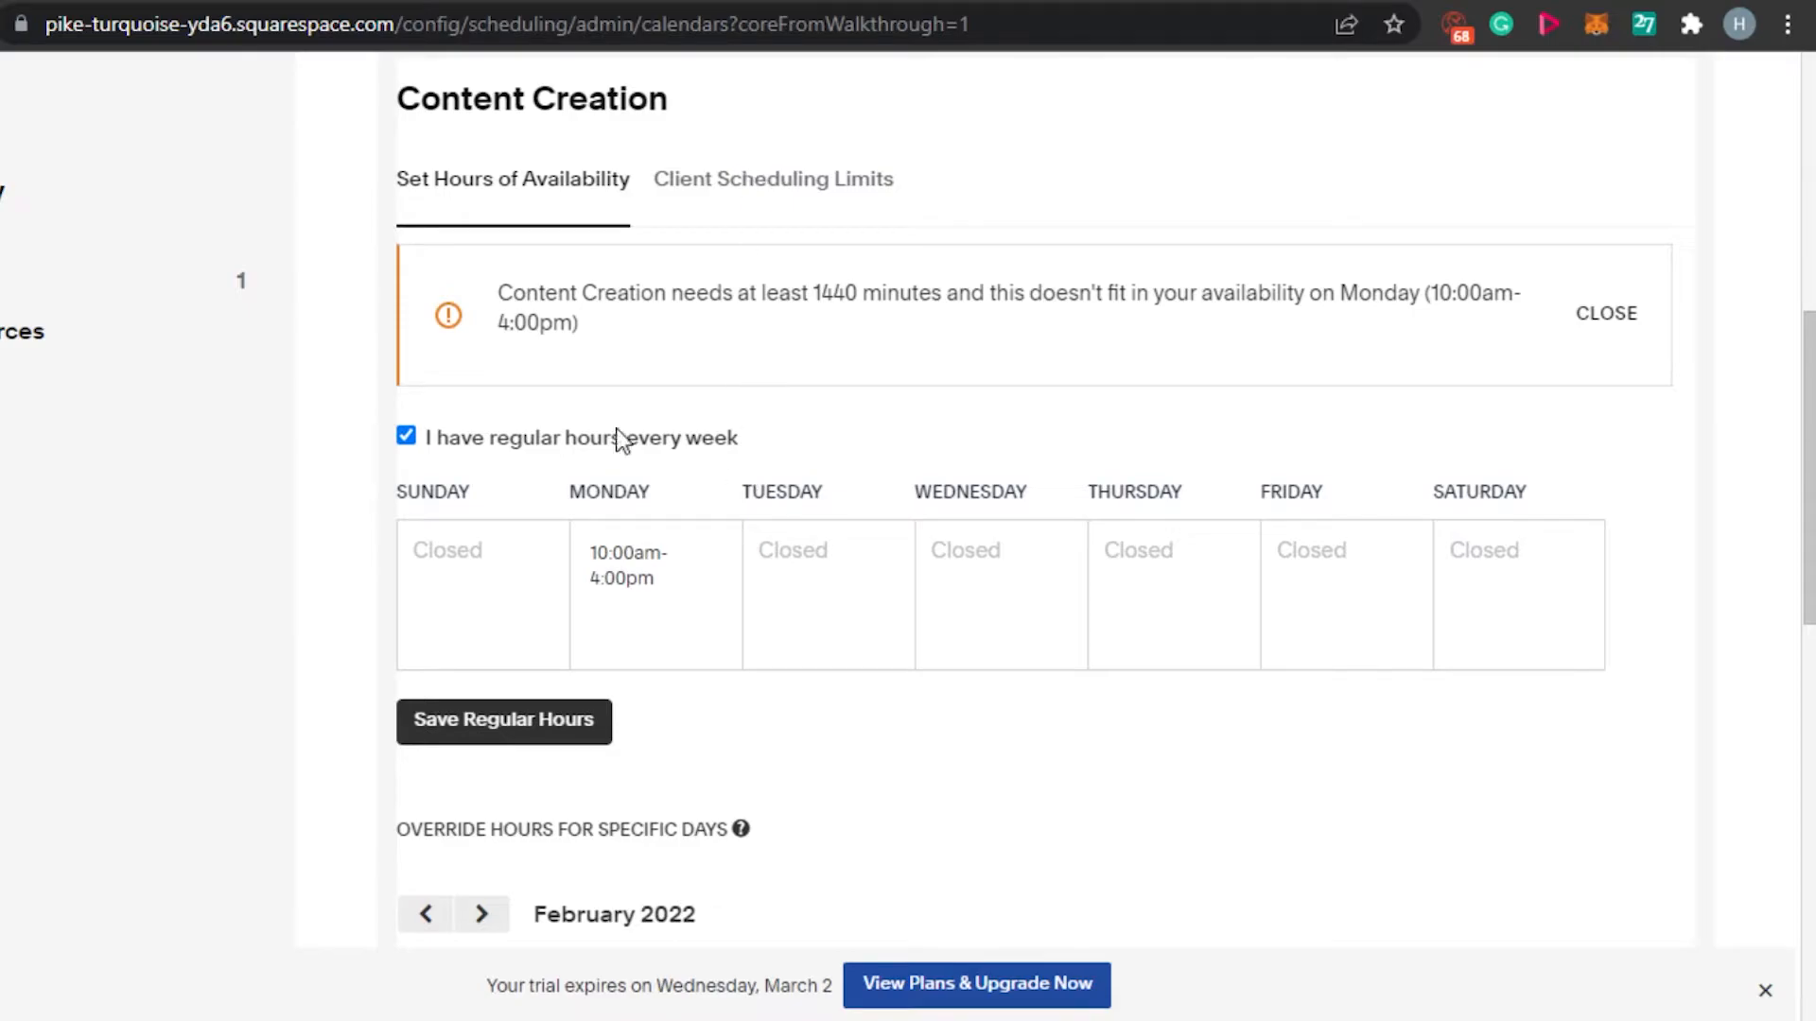
Step: Toggle Content Creation's regular weekly hours off and back on, and dismiss the warning about Monday's availability
left_click(408, 437)
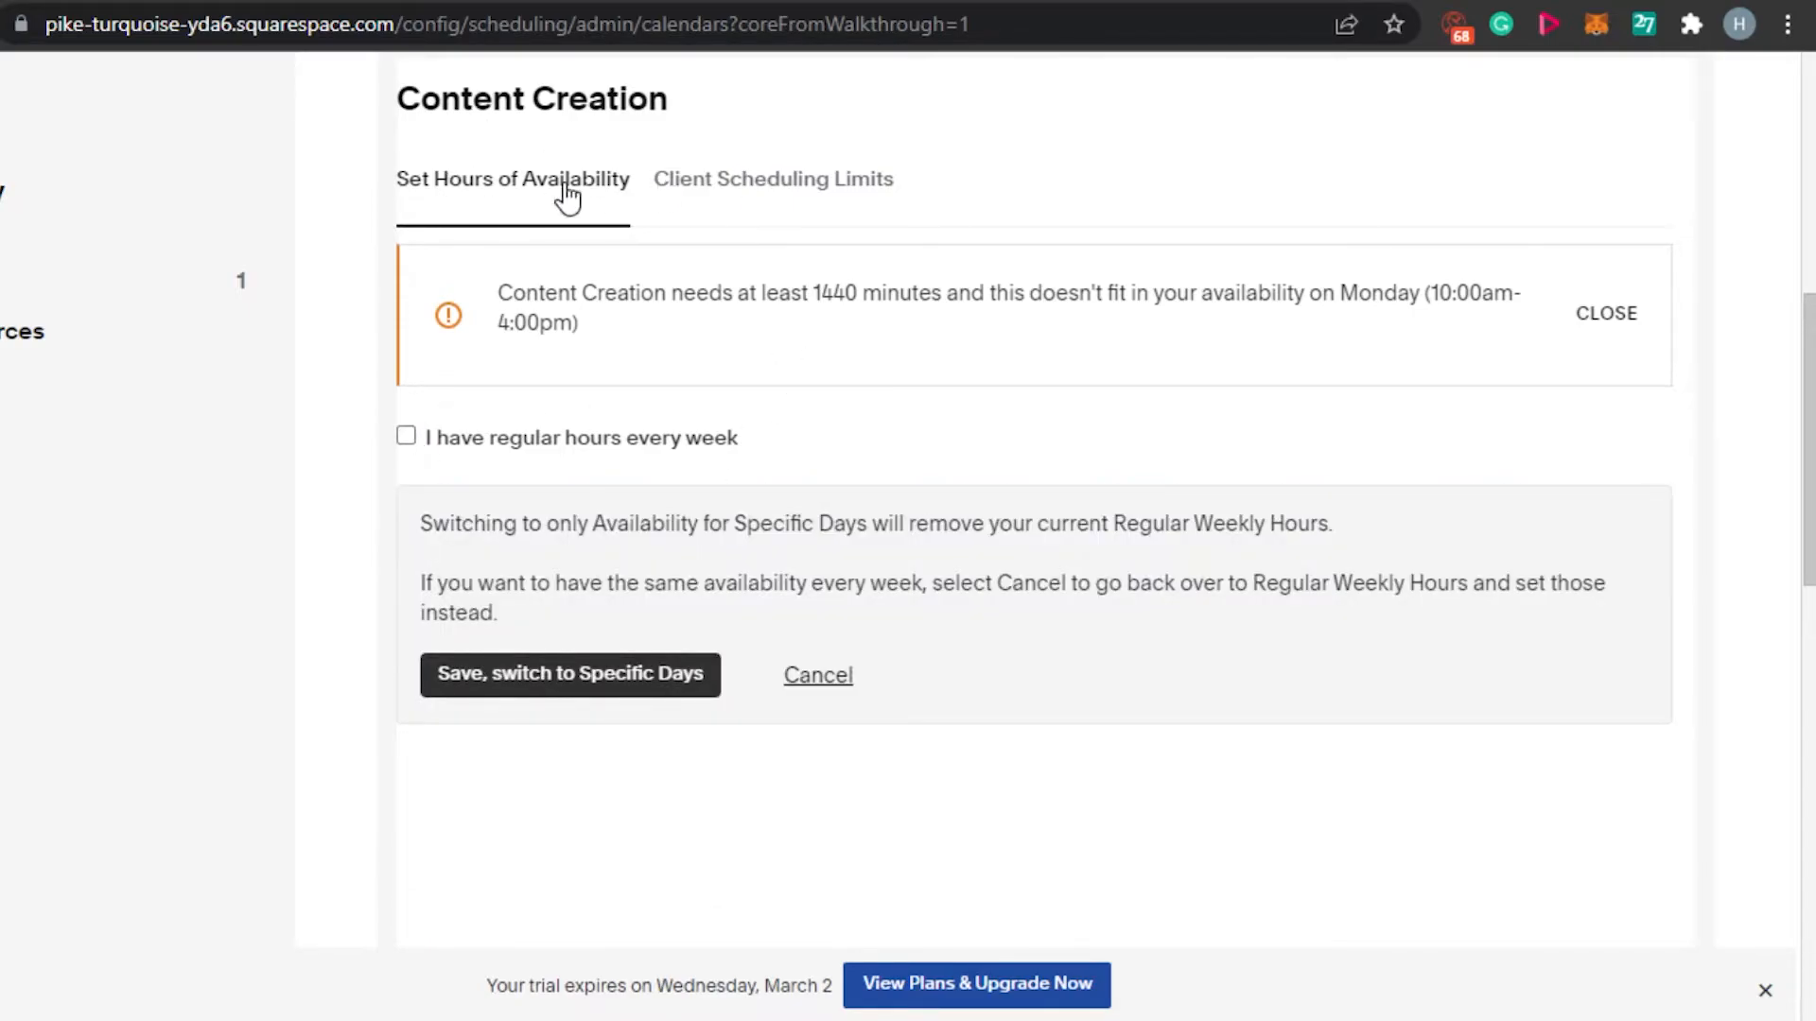
left_click(1607, 315)
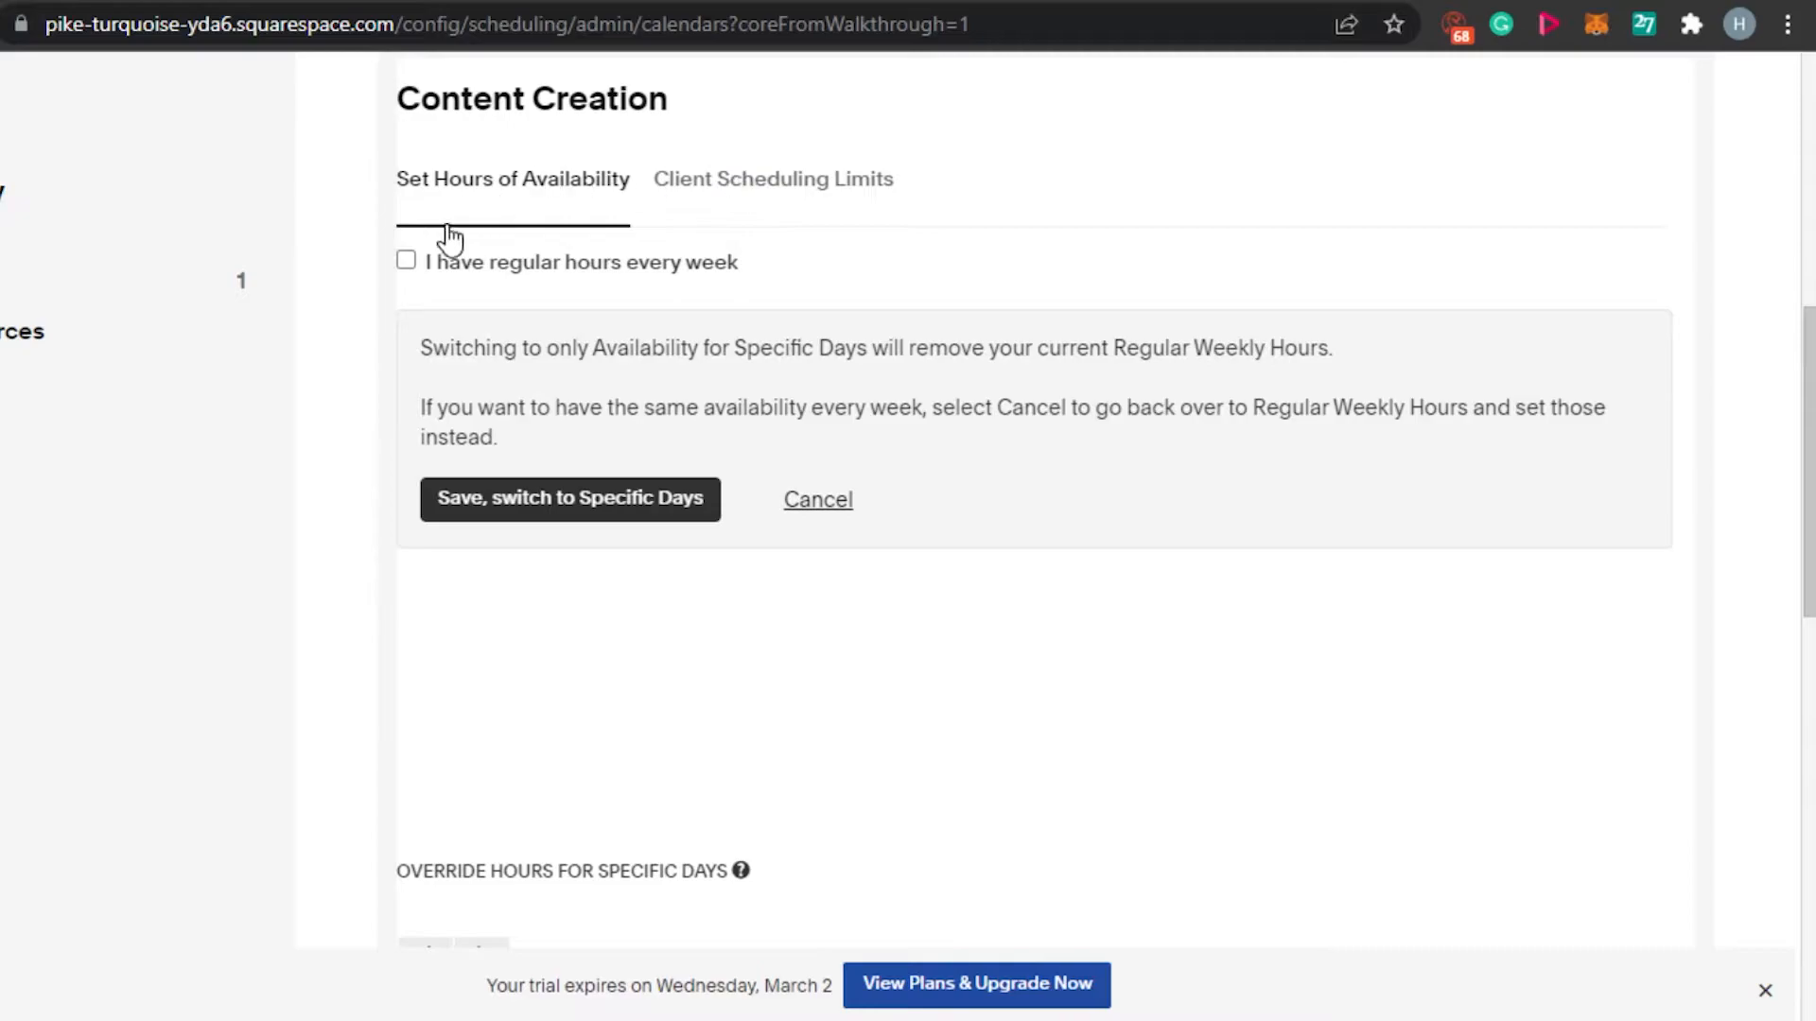
left_click(407, 266)
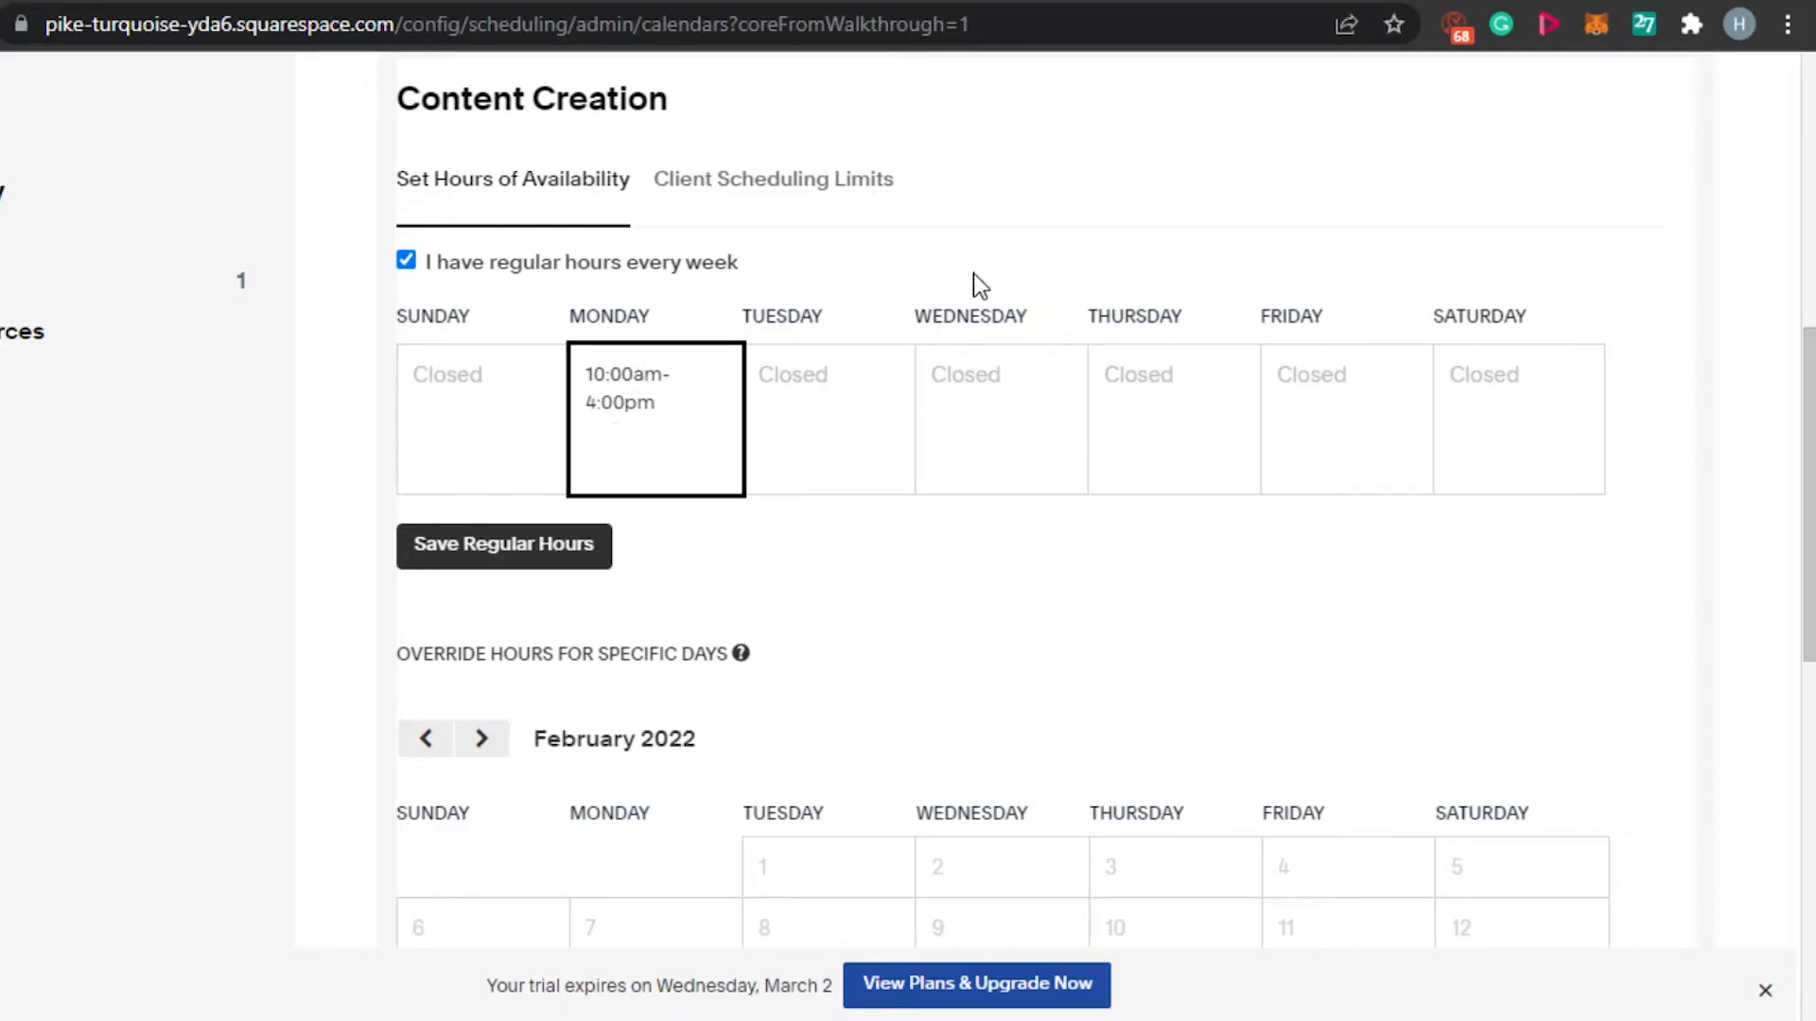
Step: Set Content Creation's Tuesday availability to 10.00am to 4.00pm and save the regular hours
left_click(795, 417)
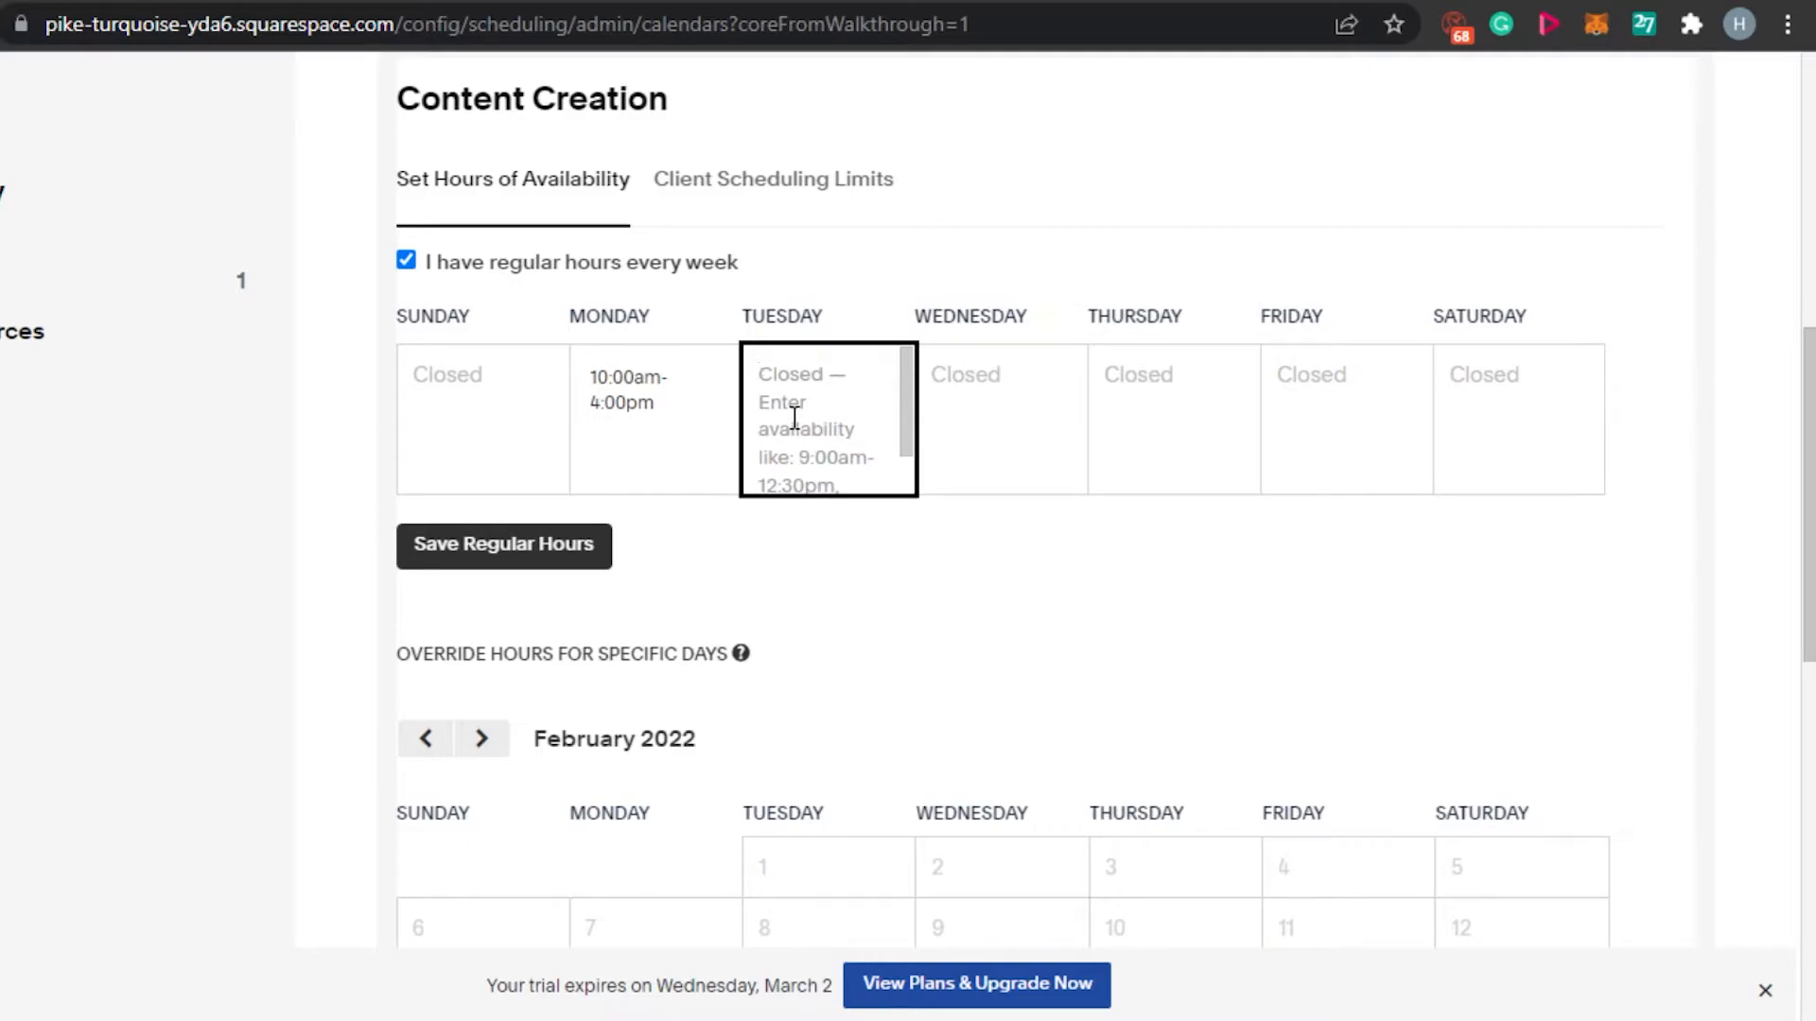
type("10.00")
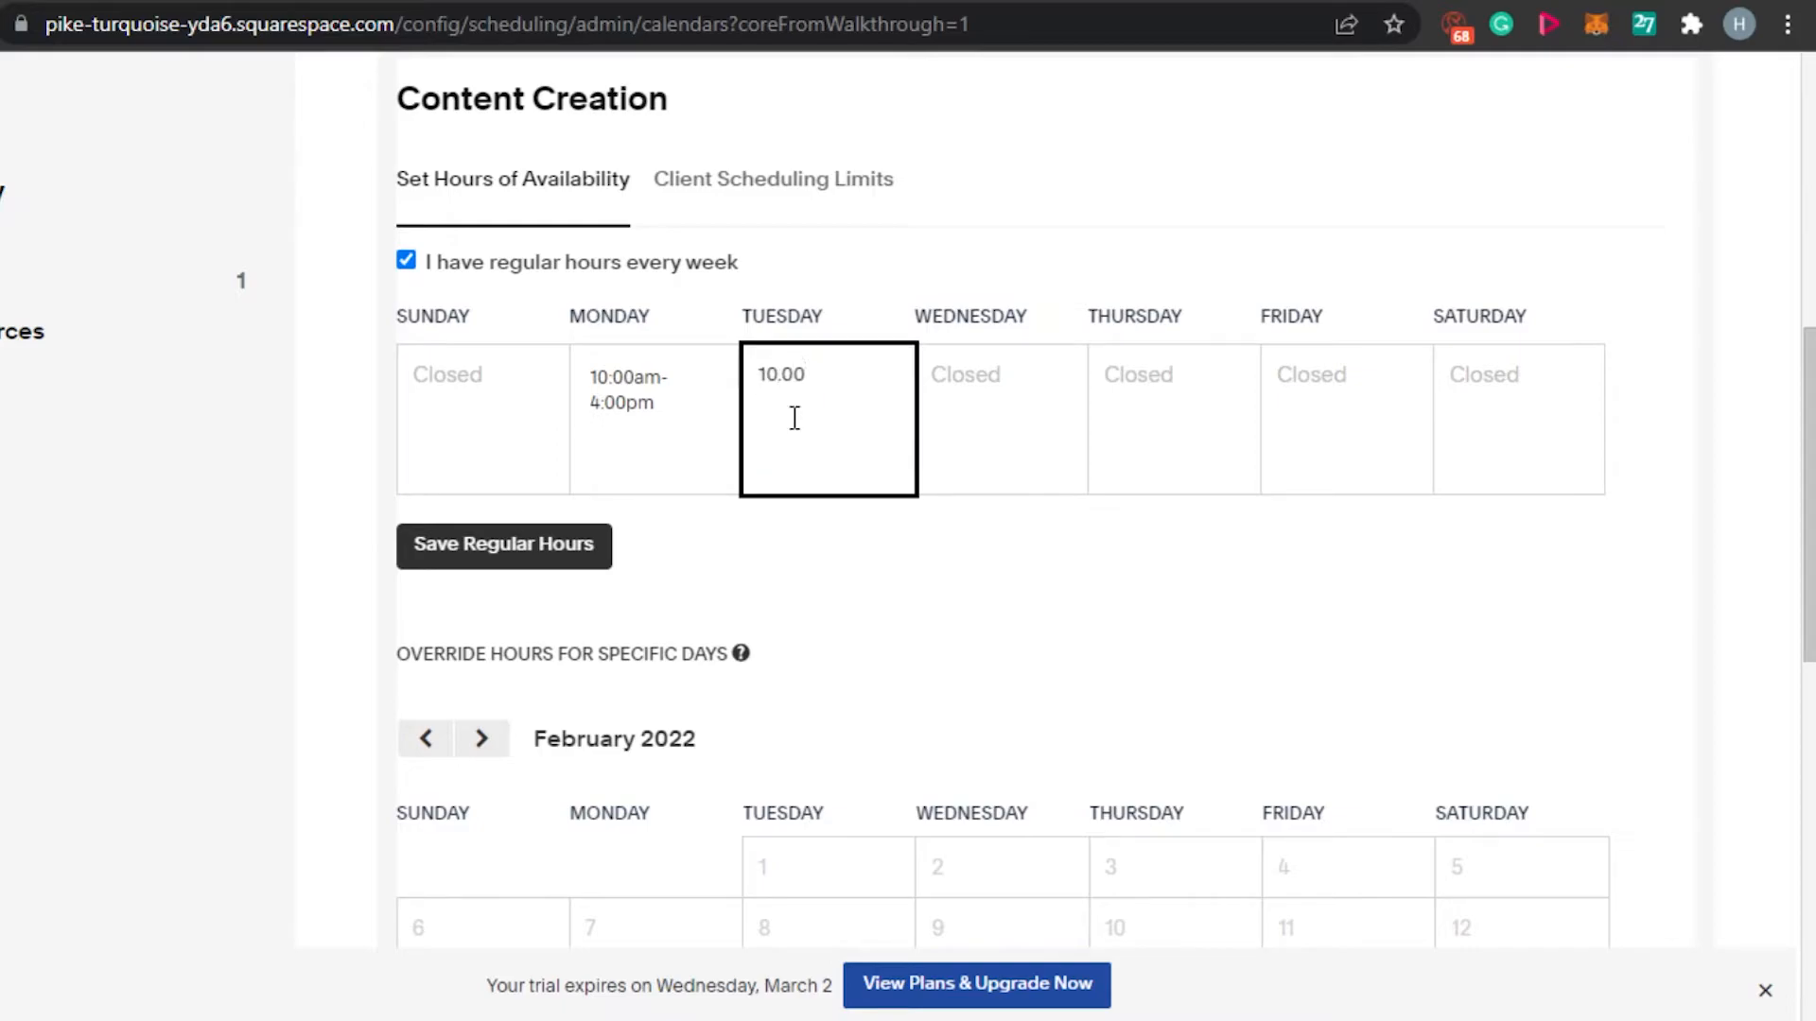
type("am to 4.00pm")
left_click(588, 544)
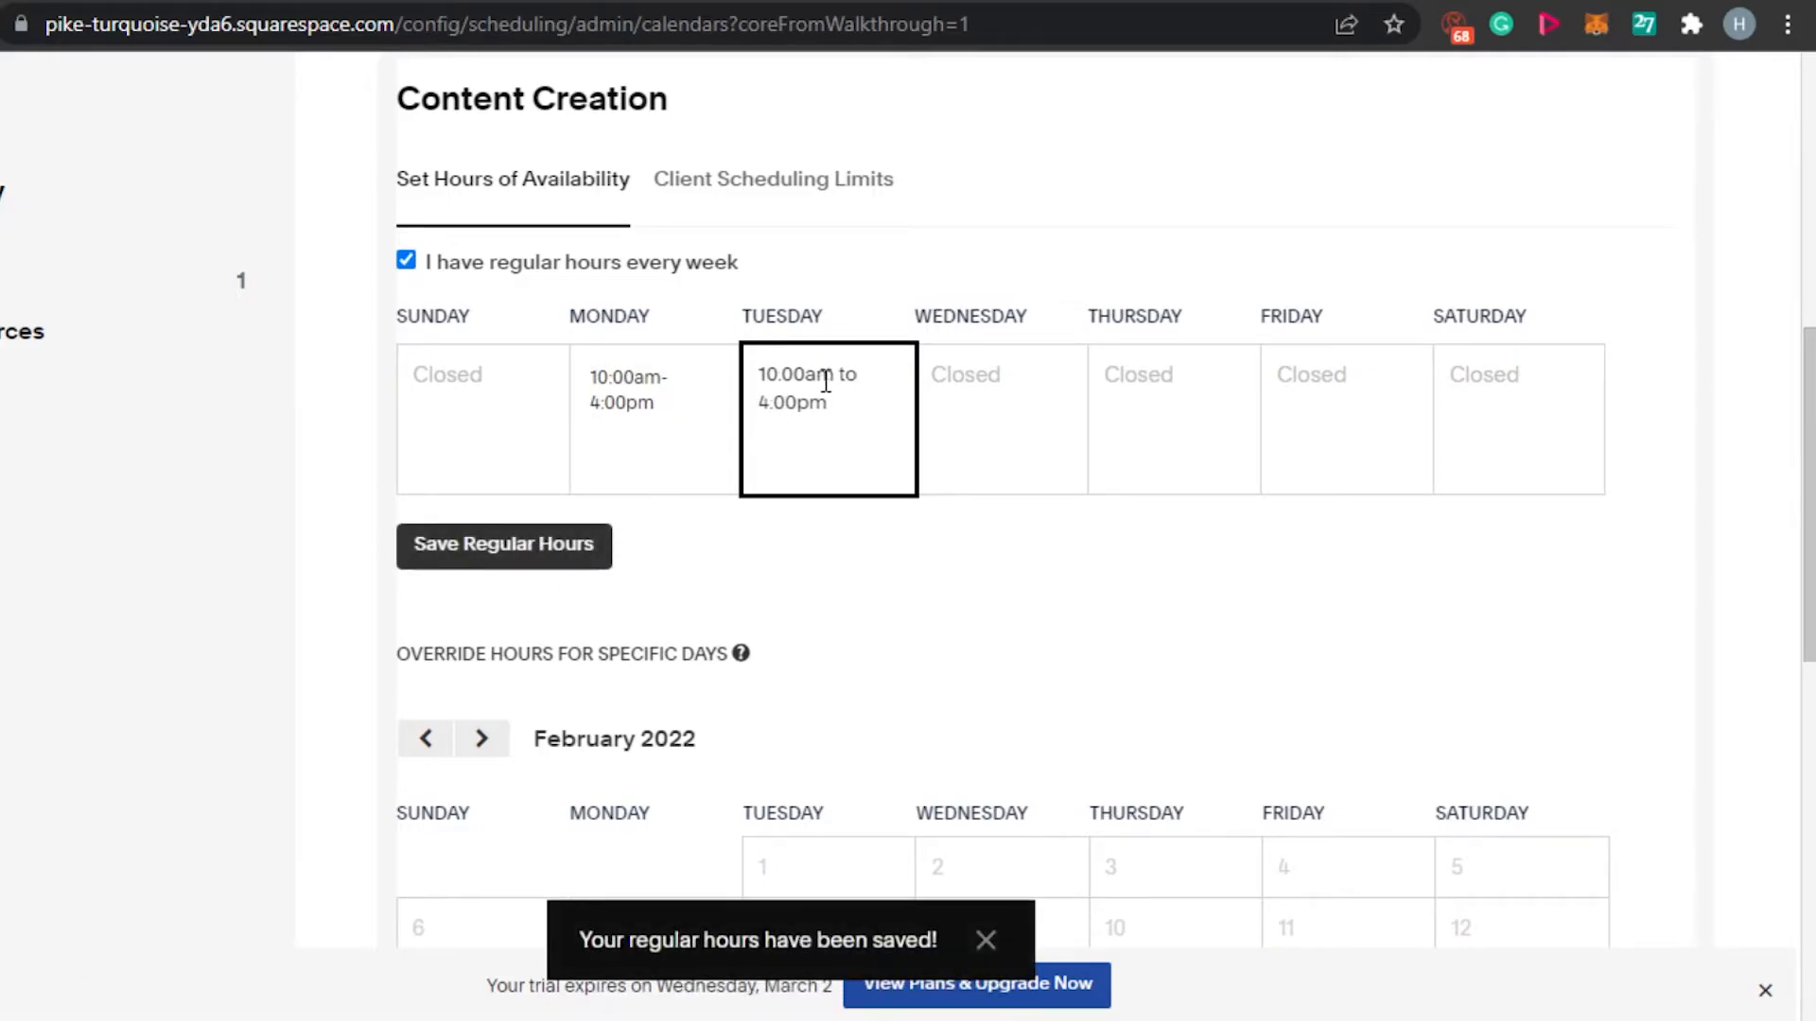
Step: Set Content Creation's Wednesday availability to 10.00 am to 5.00pm and save the regular hours
left_click(1024, 391)
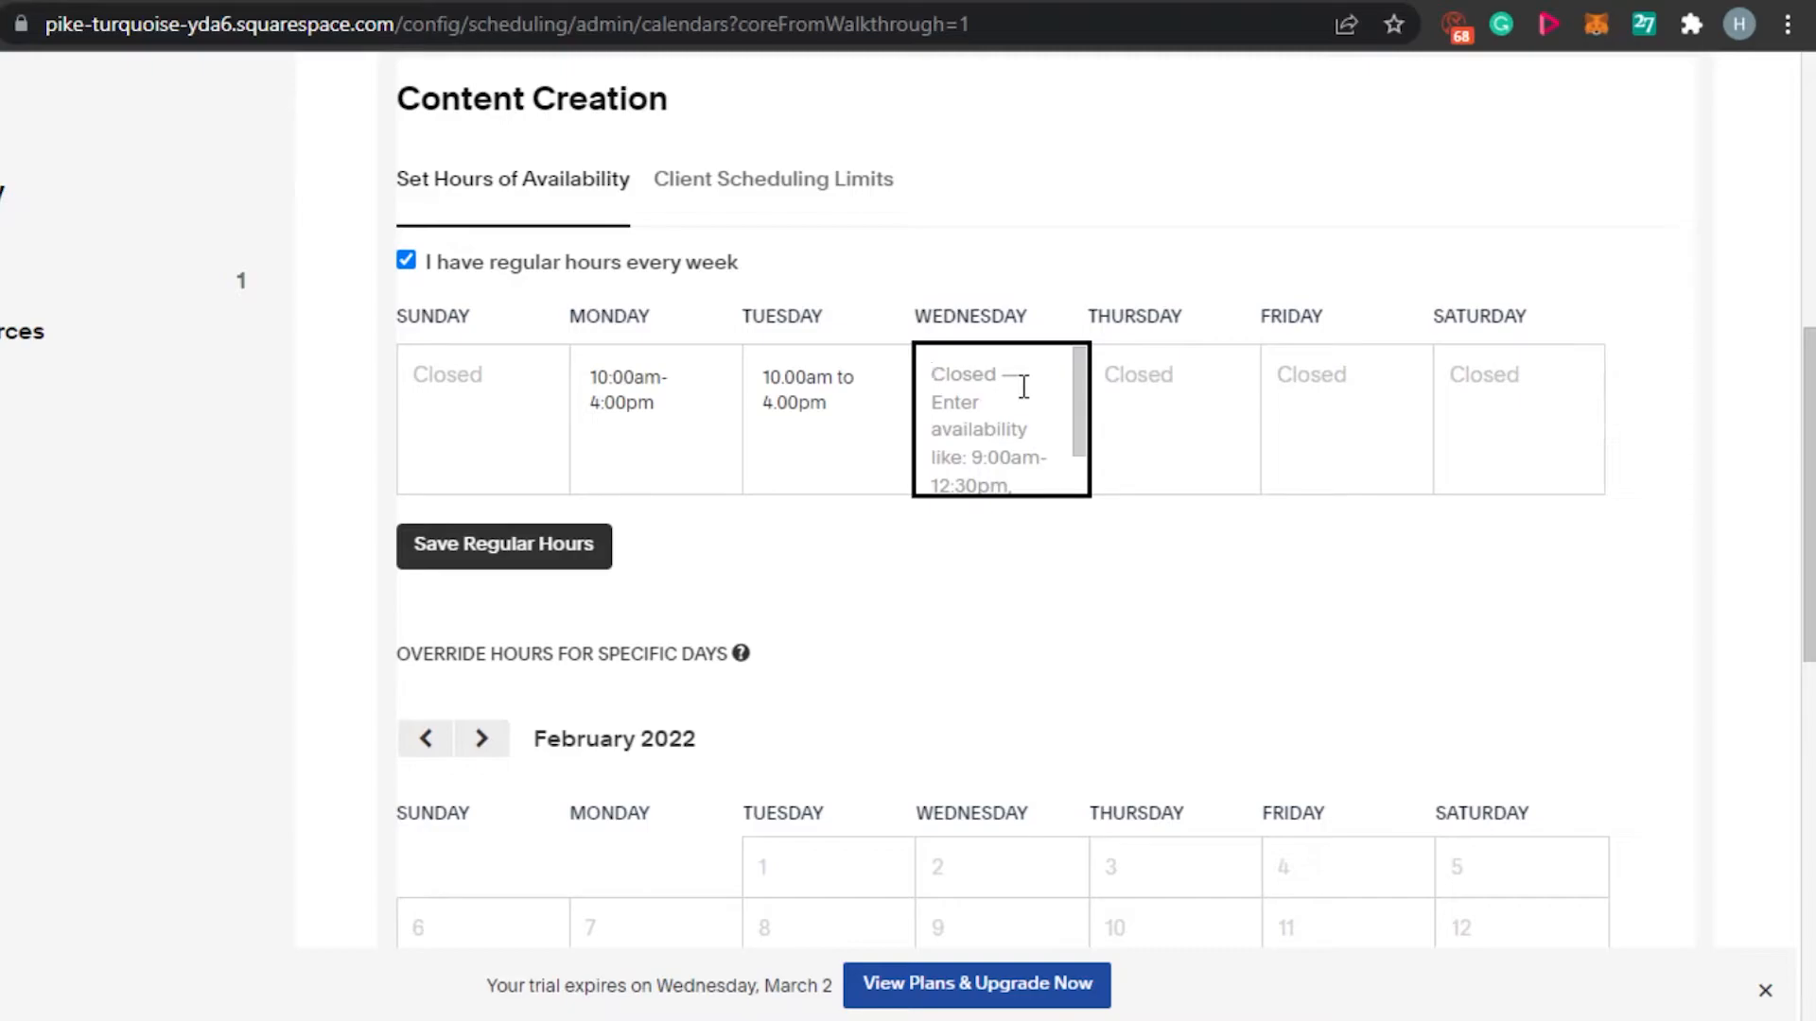
type("1")
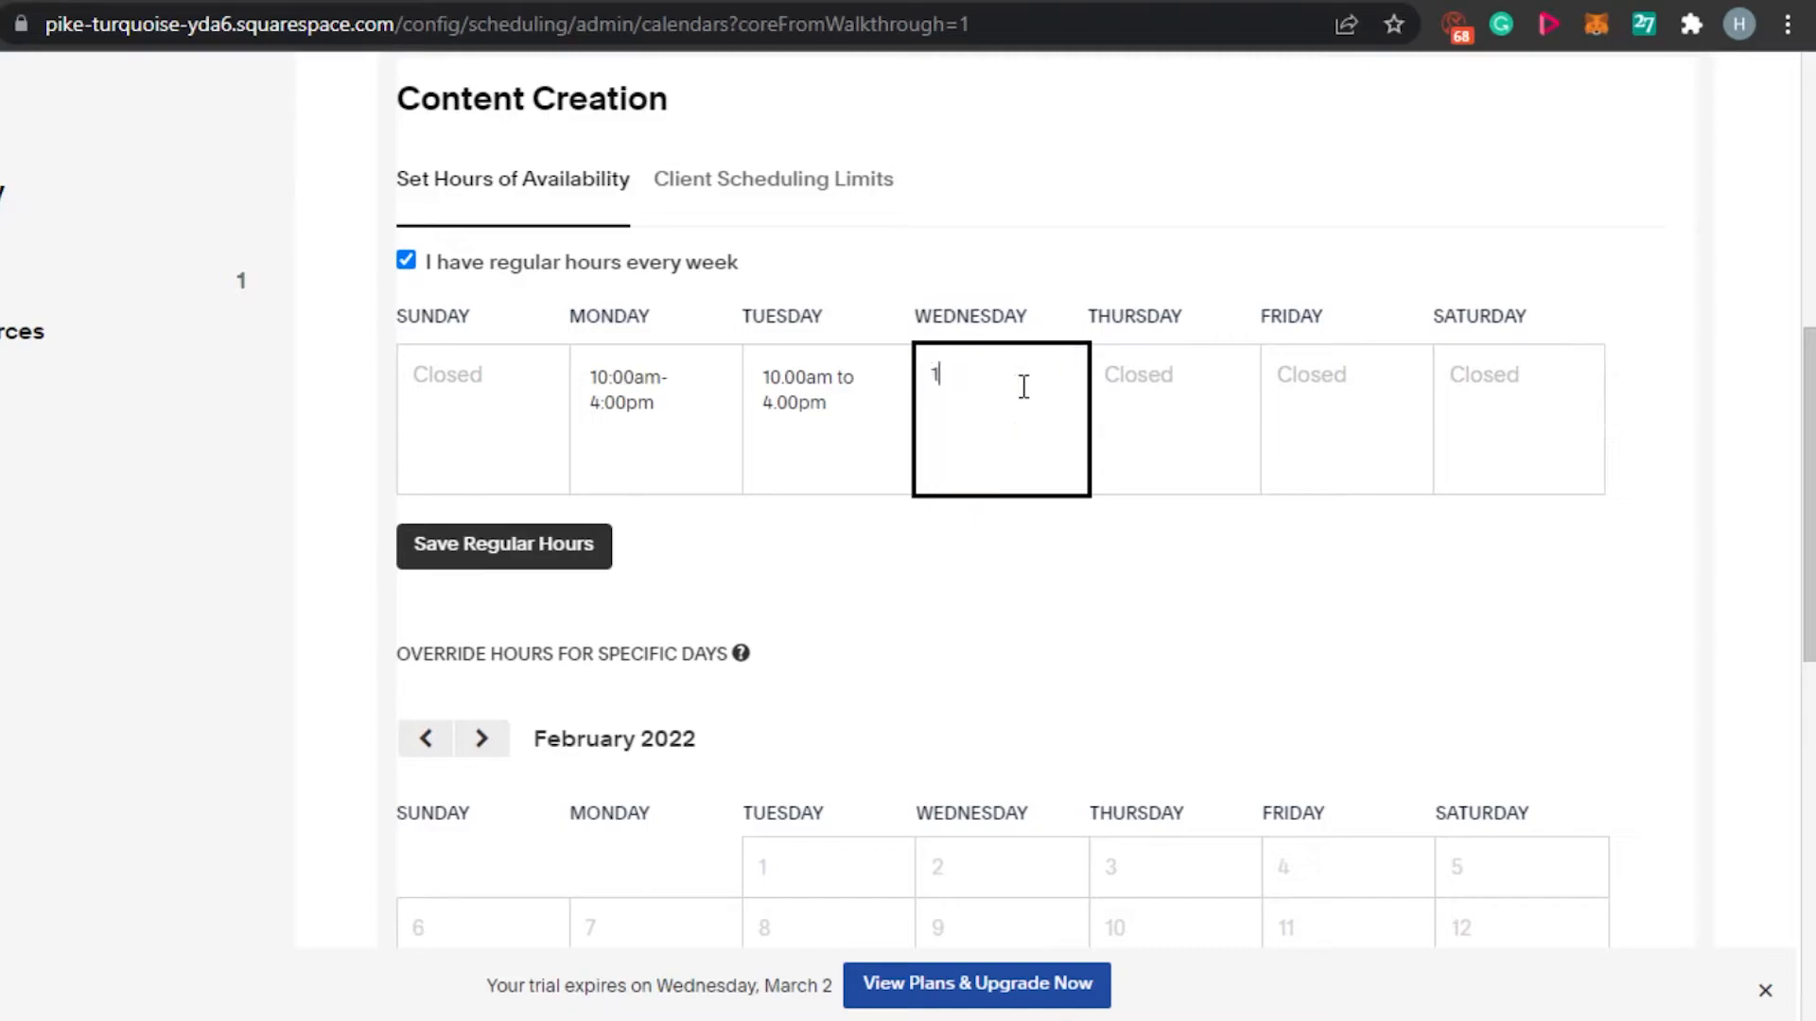
type("0.00 am to 5.00pm")
left_click(536, 552)
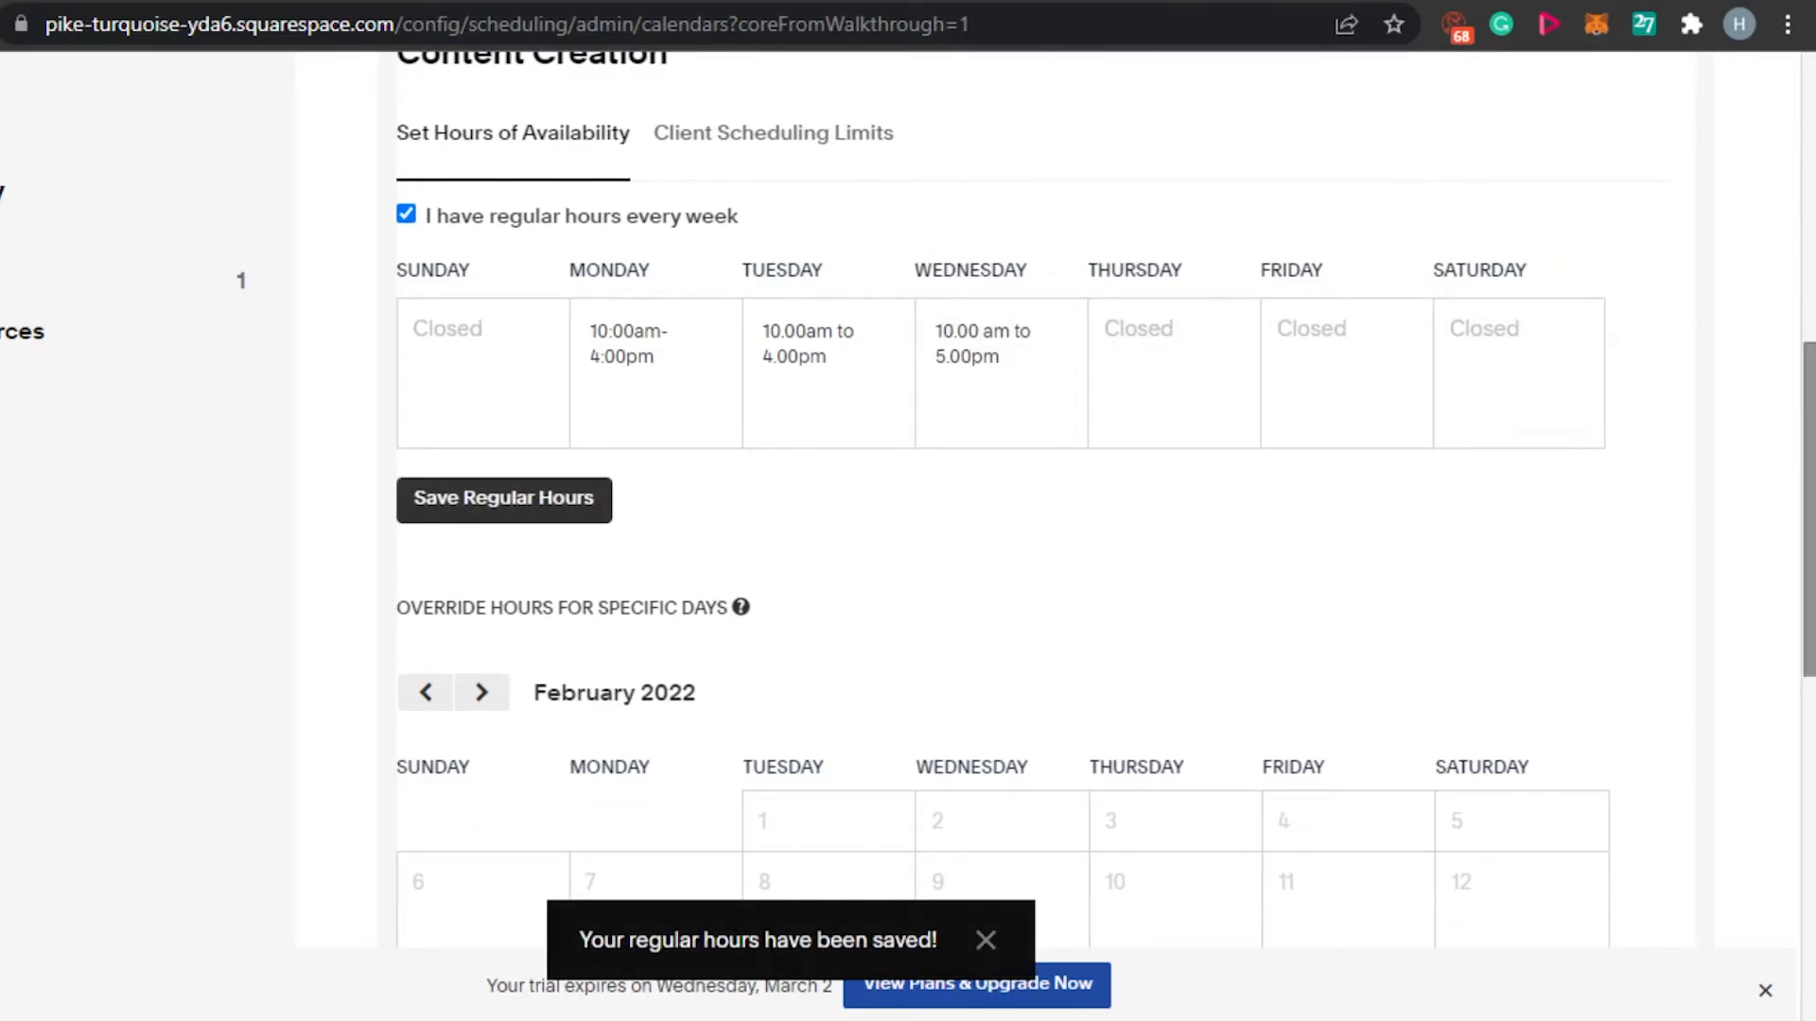
Step: Set Content Creation's client scheduling limit for cancelling or rescheduling to 36 hours in advance and save the limits
scroll(1797, 430, "down", 5)
scroll(956, 628, "down", 2)
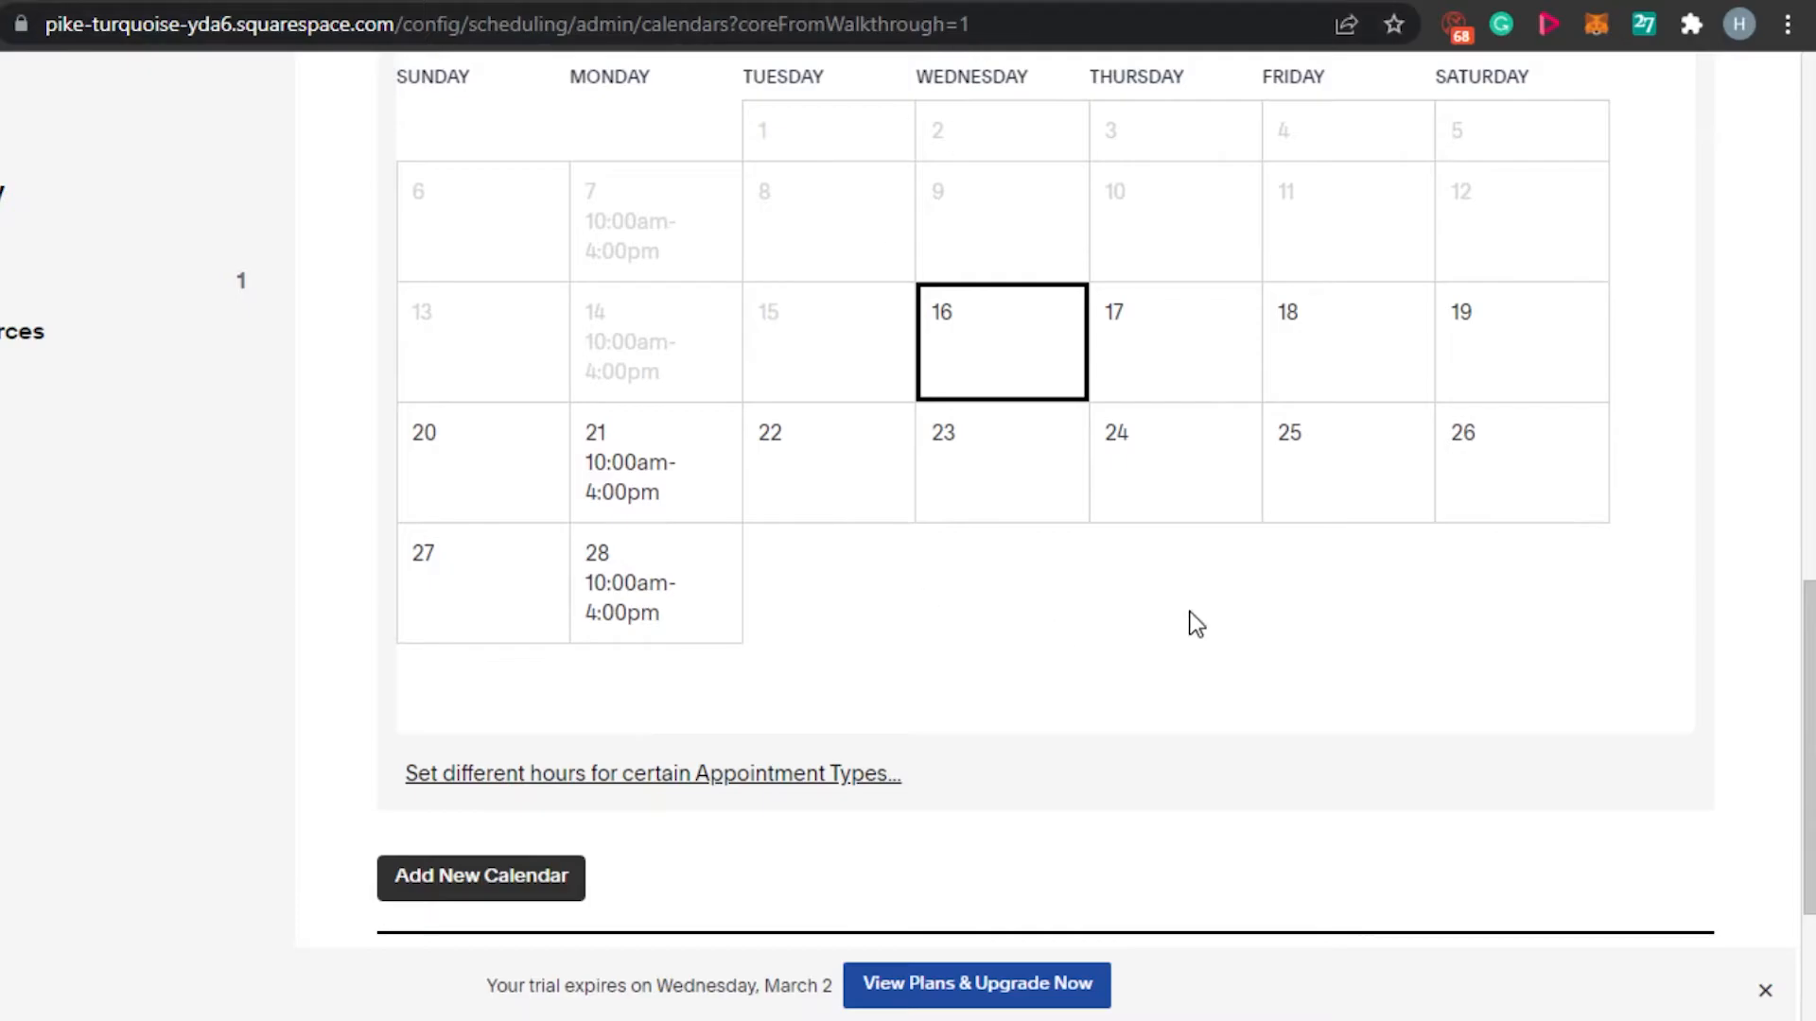
left_click_drag(1810, 748, 1810, 464)
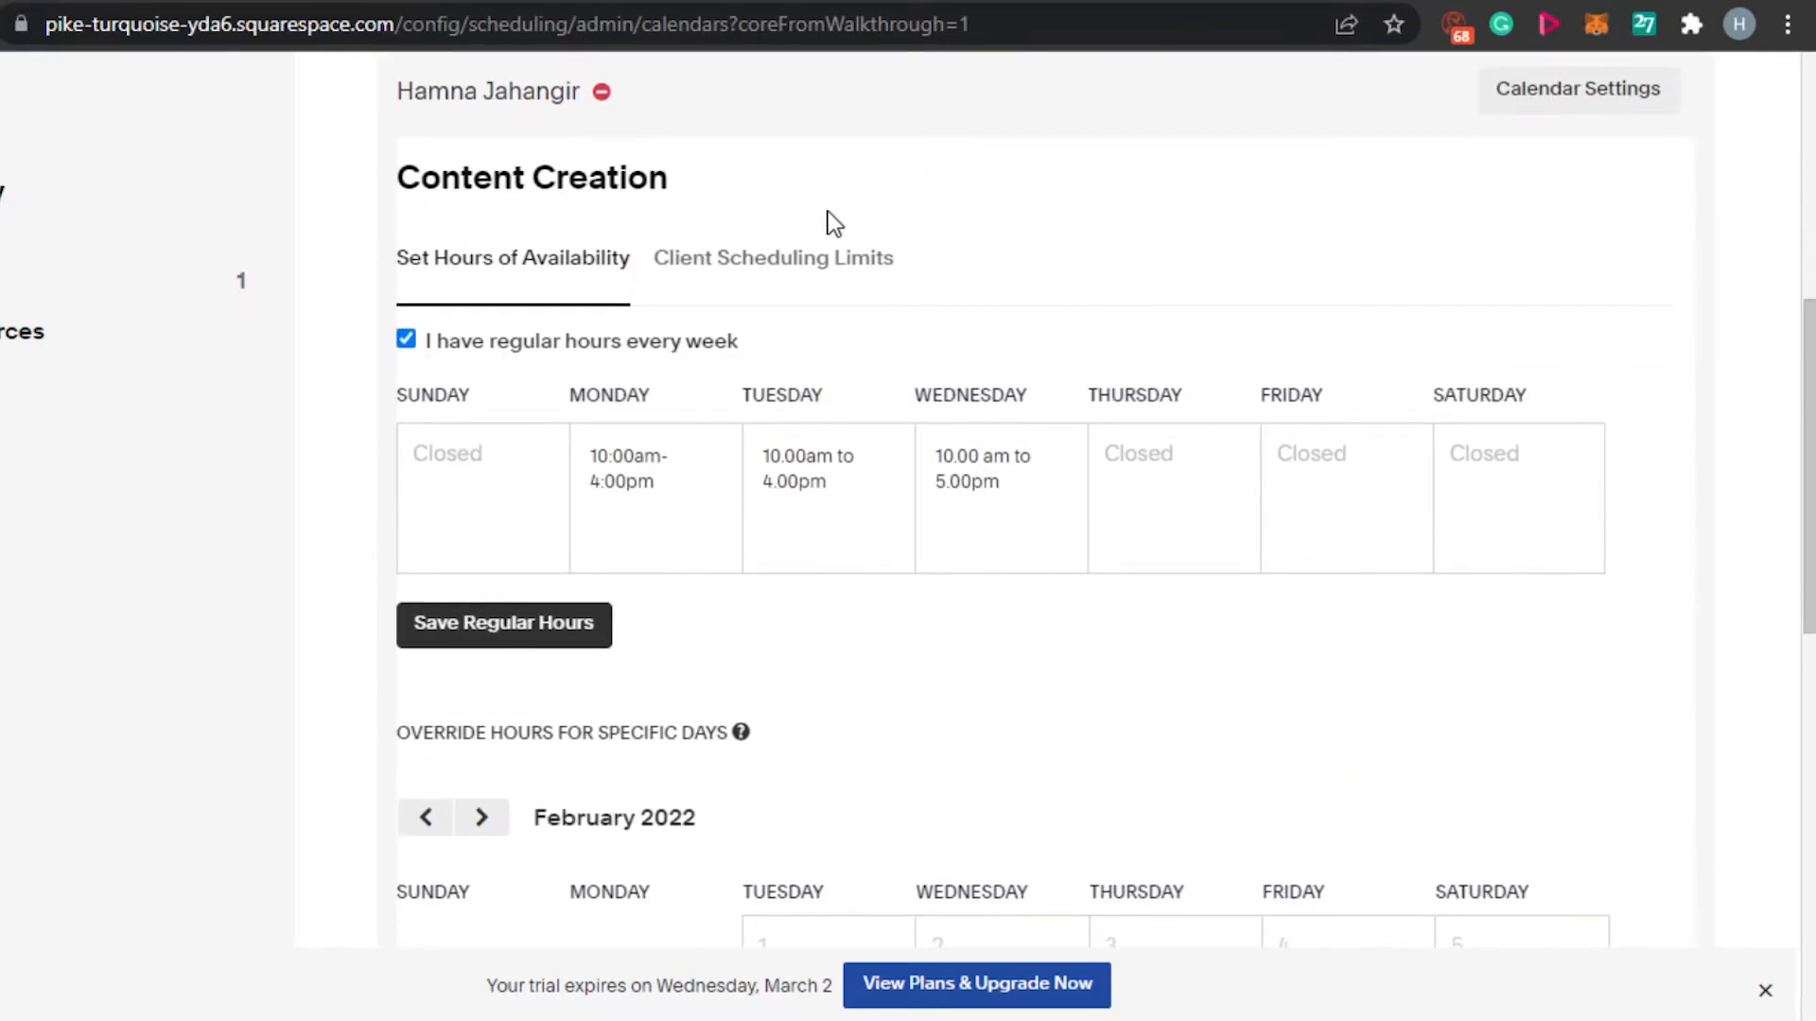
left_click(767, 260)
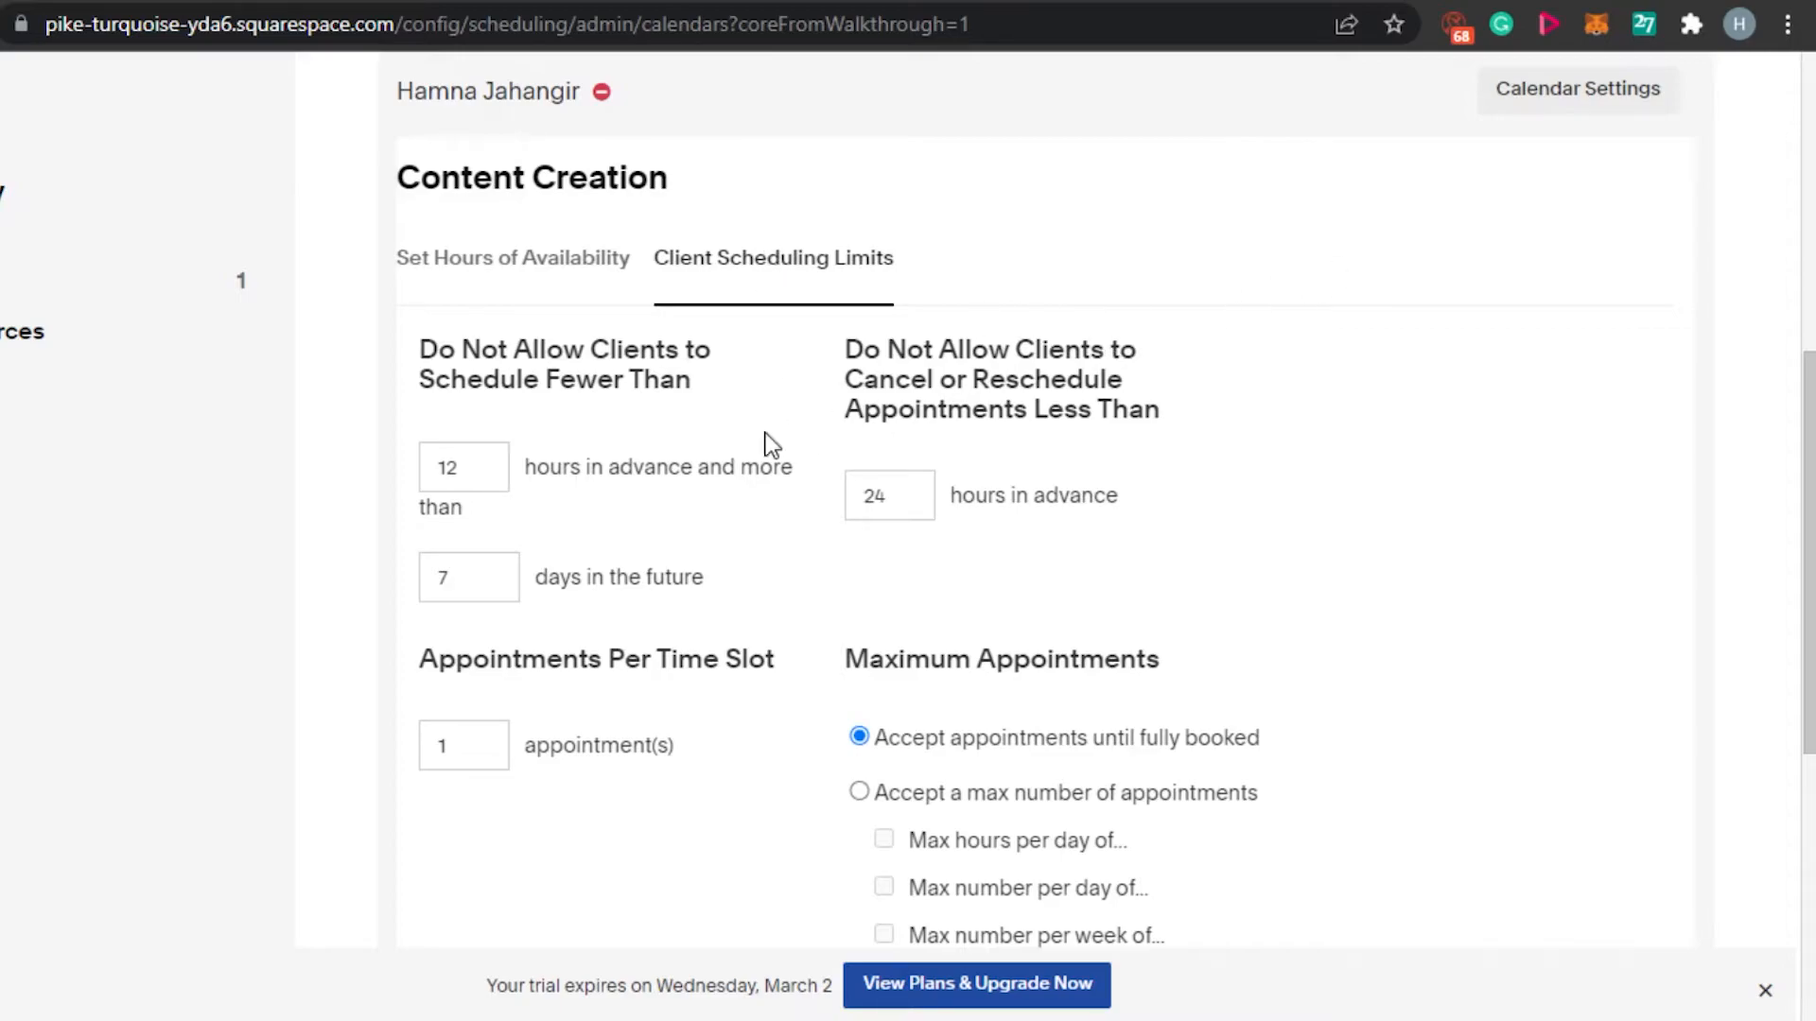
left_click(912, 499)
key("BackSpace")
key("BackSpace")
type("36")
left_click_drag(1809, 625, 1809, 775)
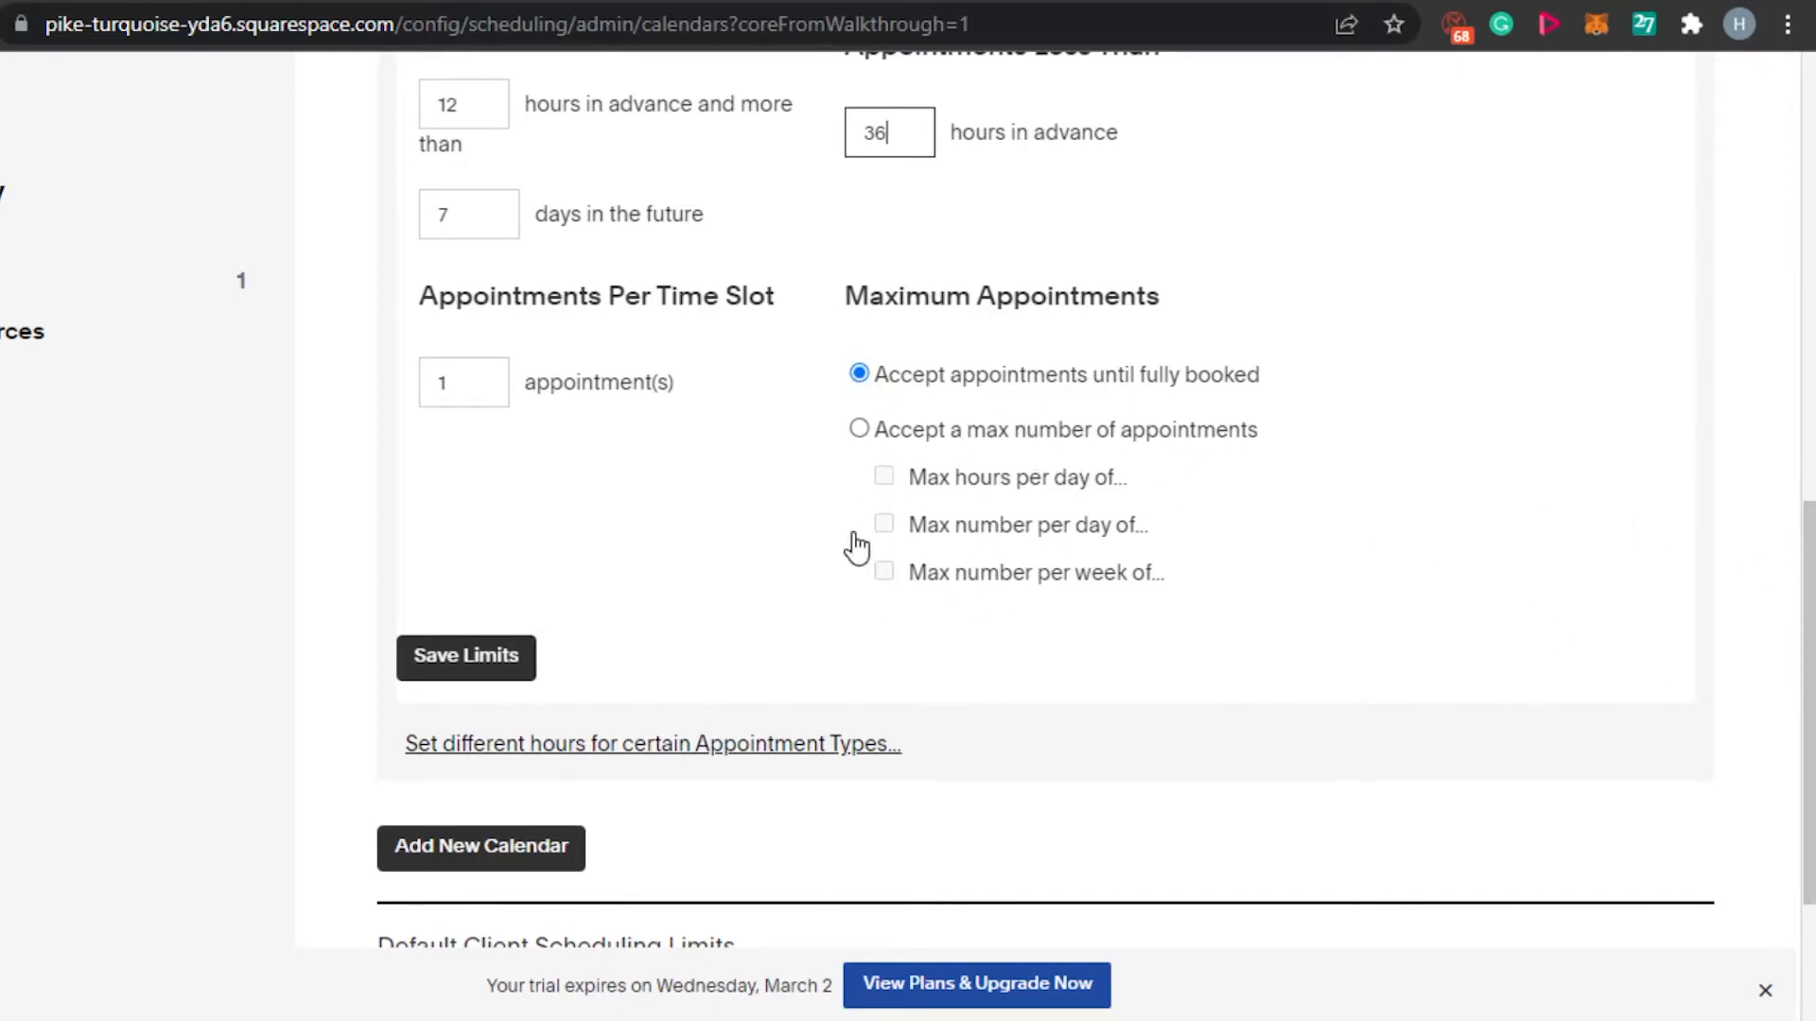
left_click(447, 672)
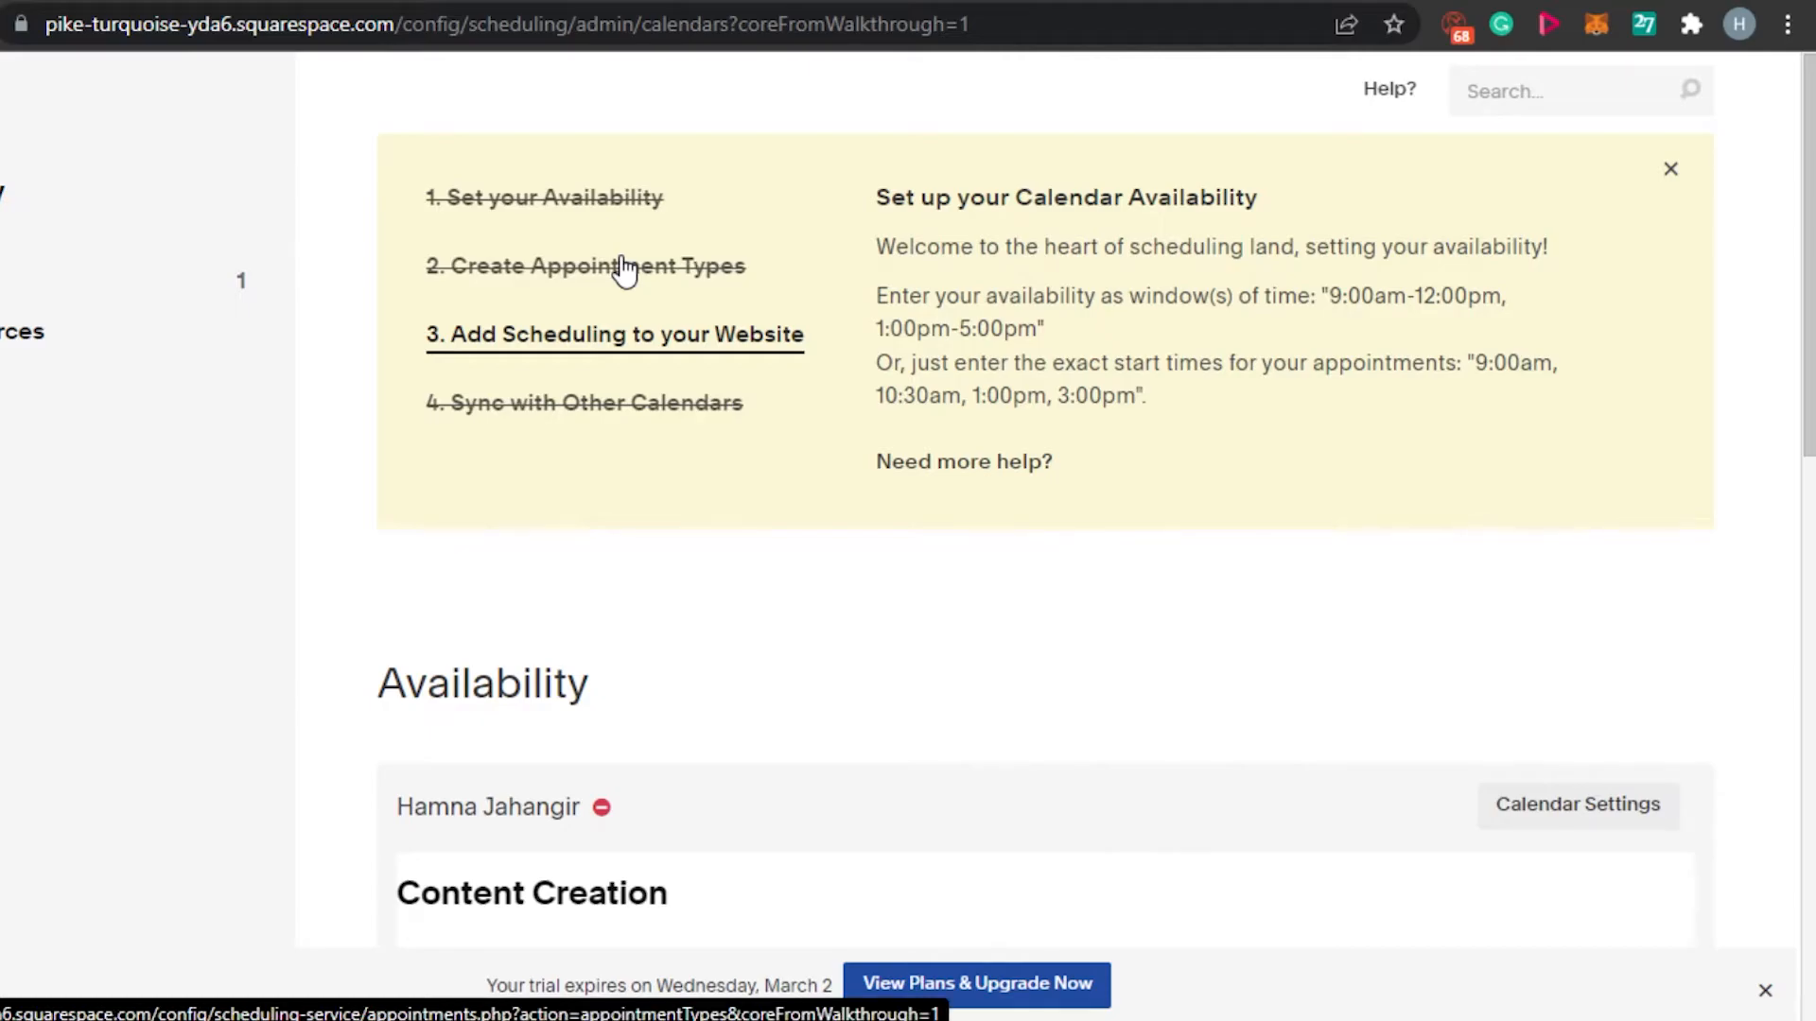
Step: Open the walkthrough's Create Appointment Types part and start a new type of service named Therapy
left_click(624, 269)
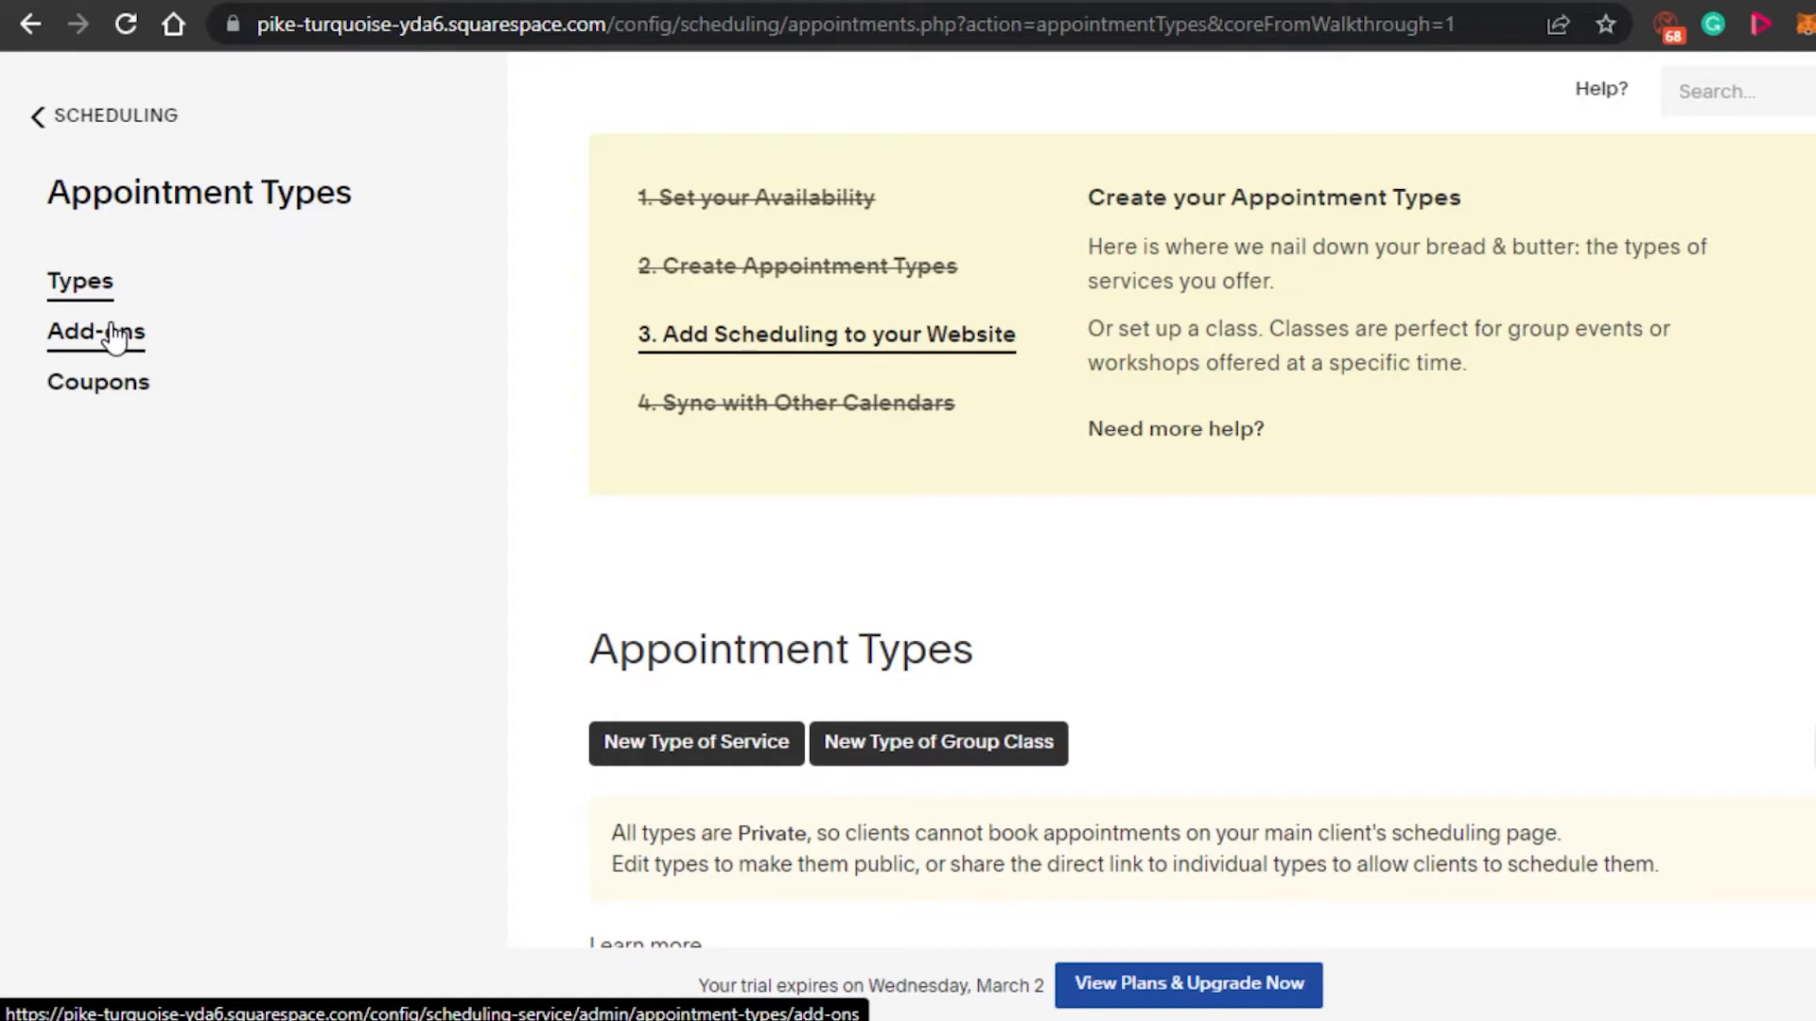
scroll(826, 443, "down", 2)
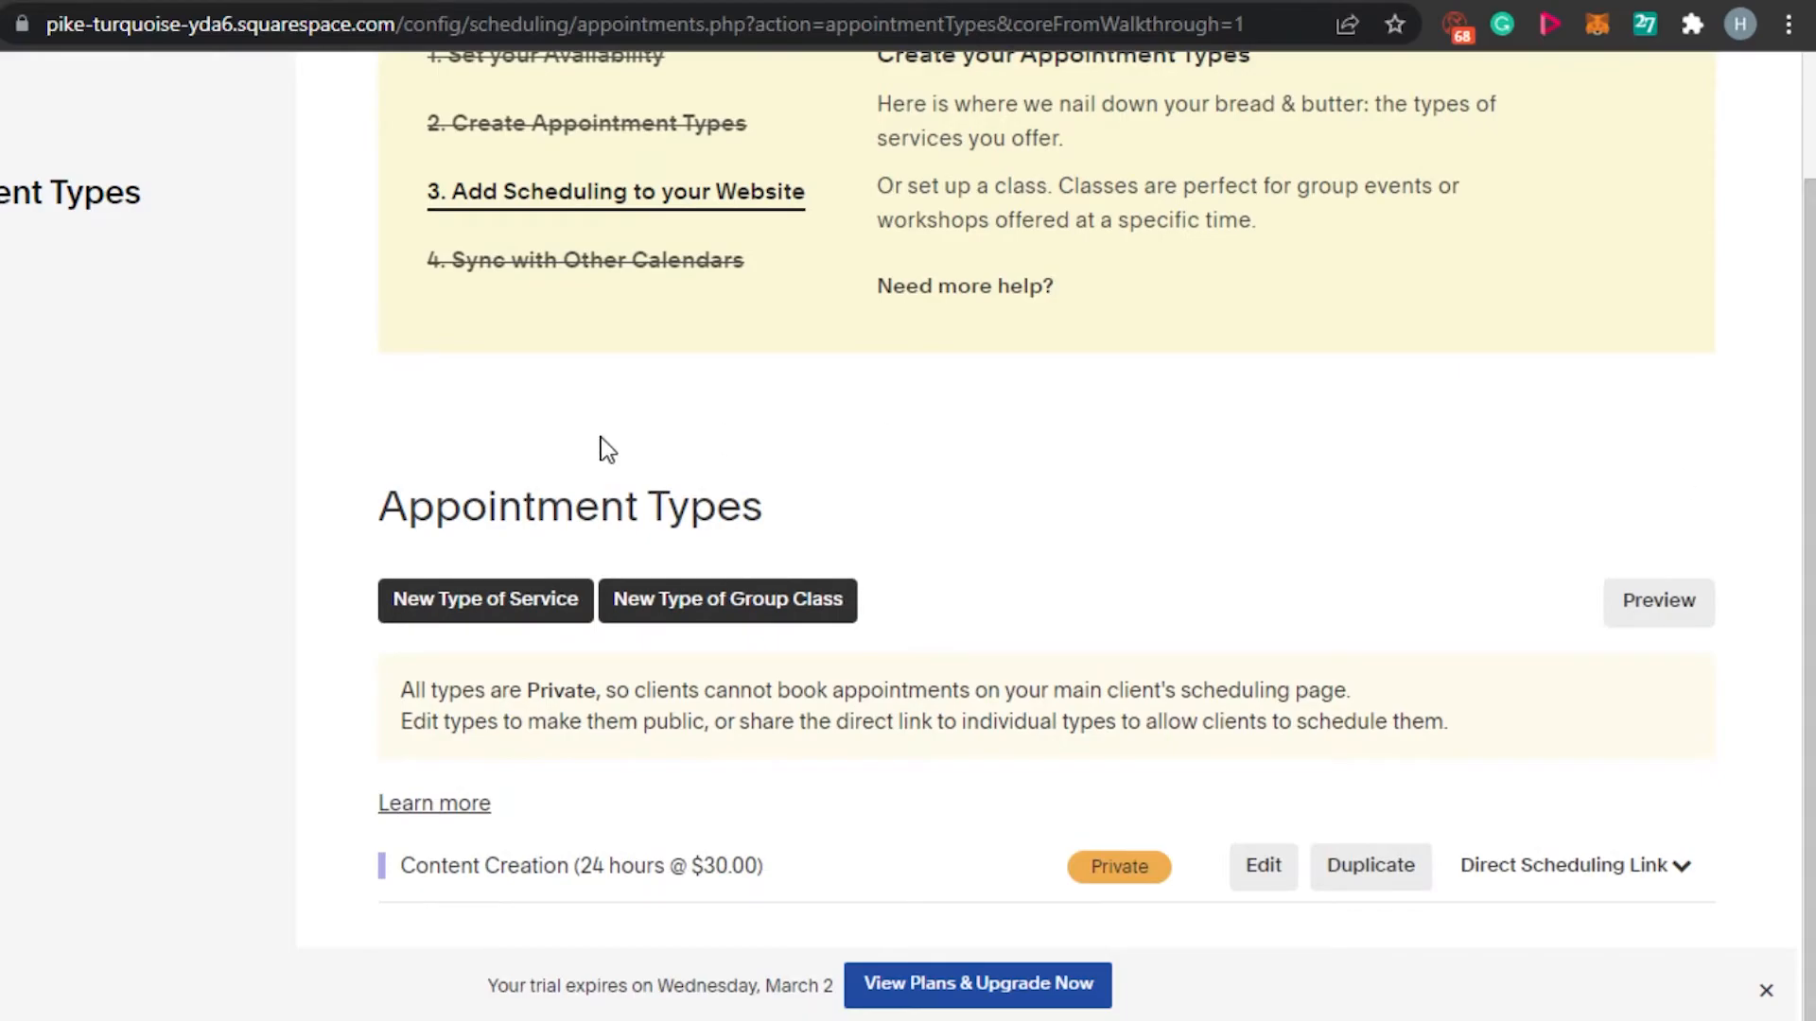
left_click(525, 606)
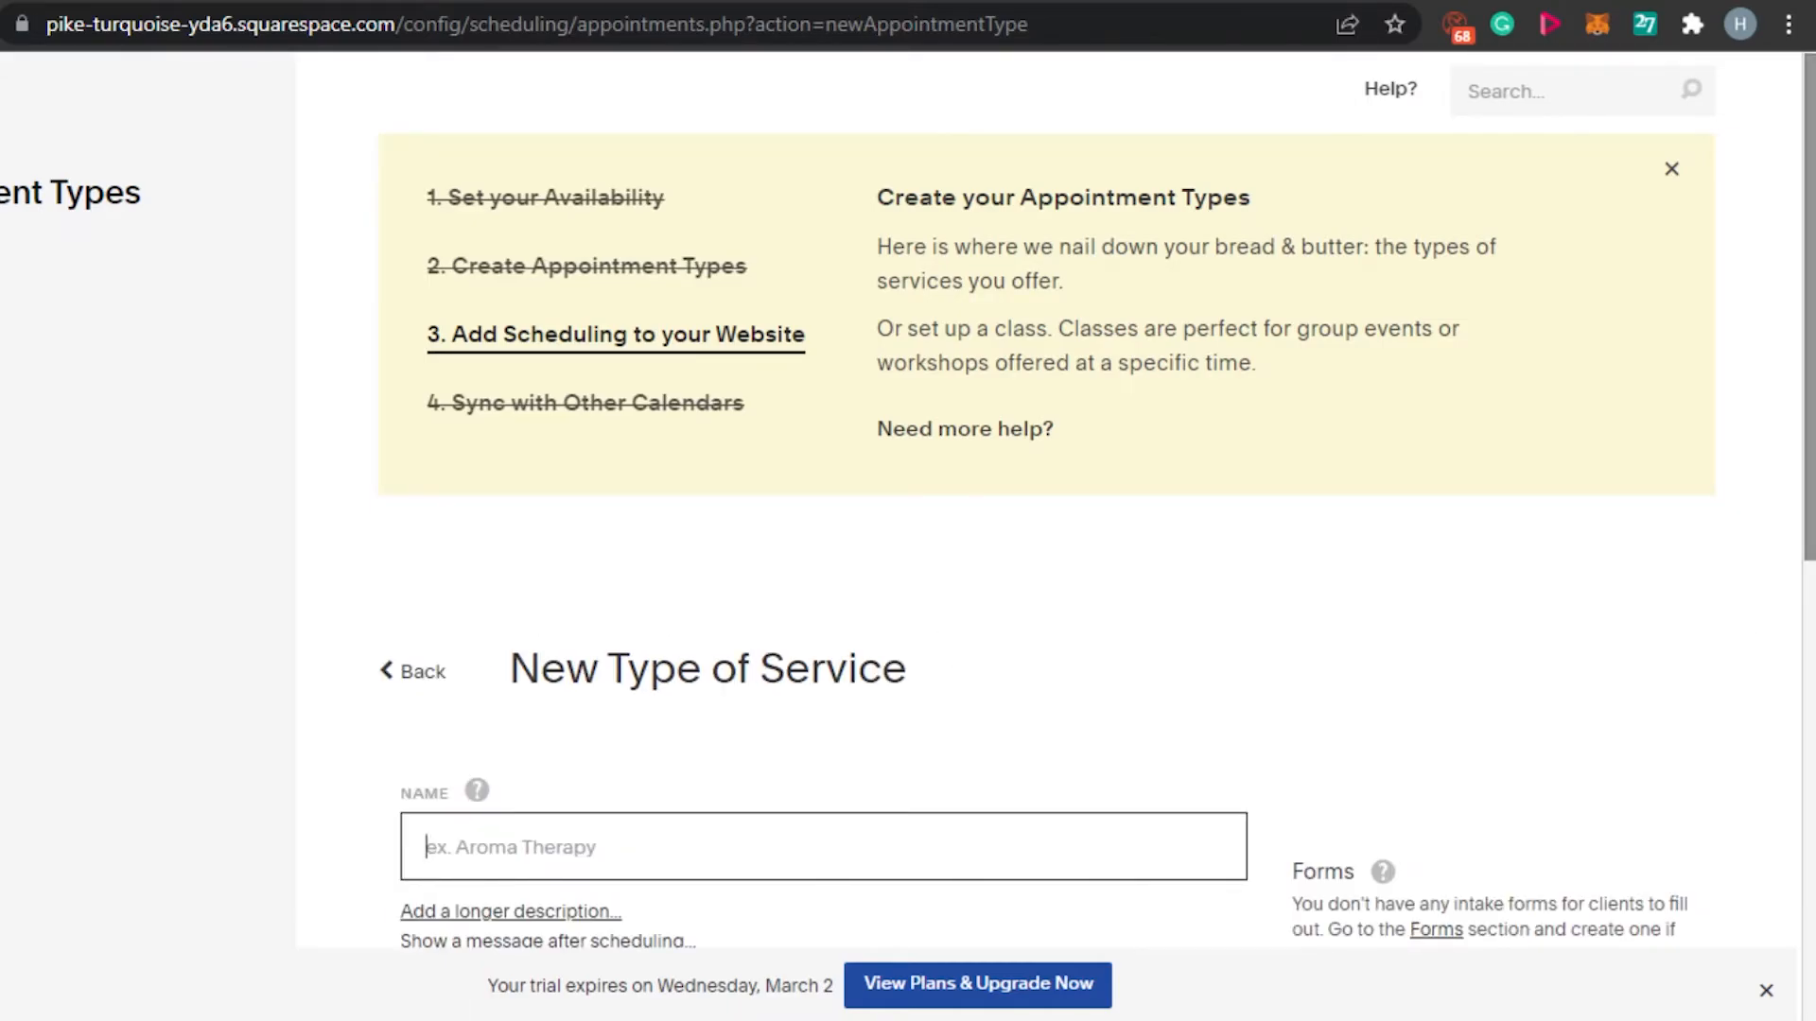
scroll(937, 462, "down", 5)
scroll(937, 462, "up", 2)
left_click(934, 452)
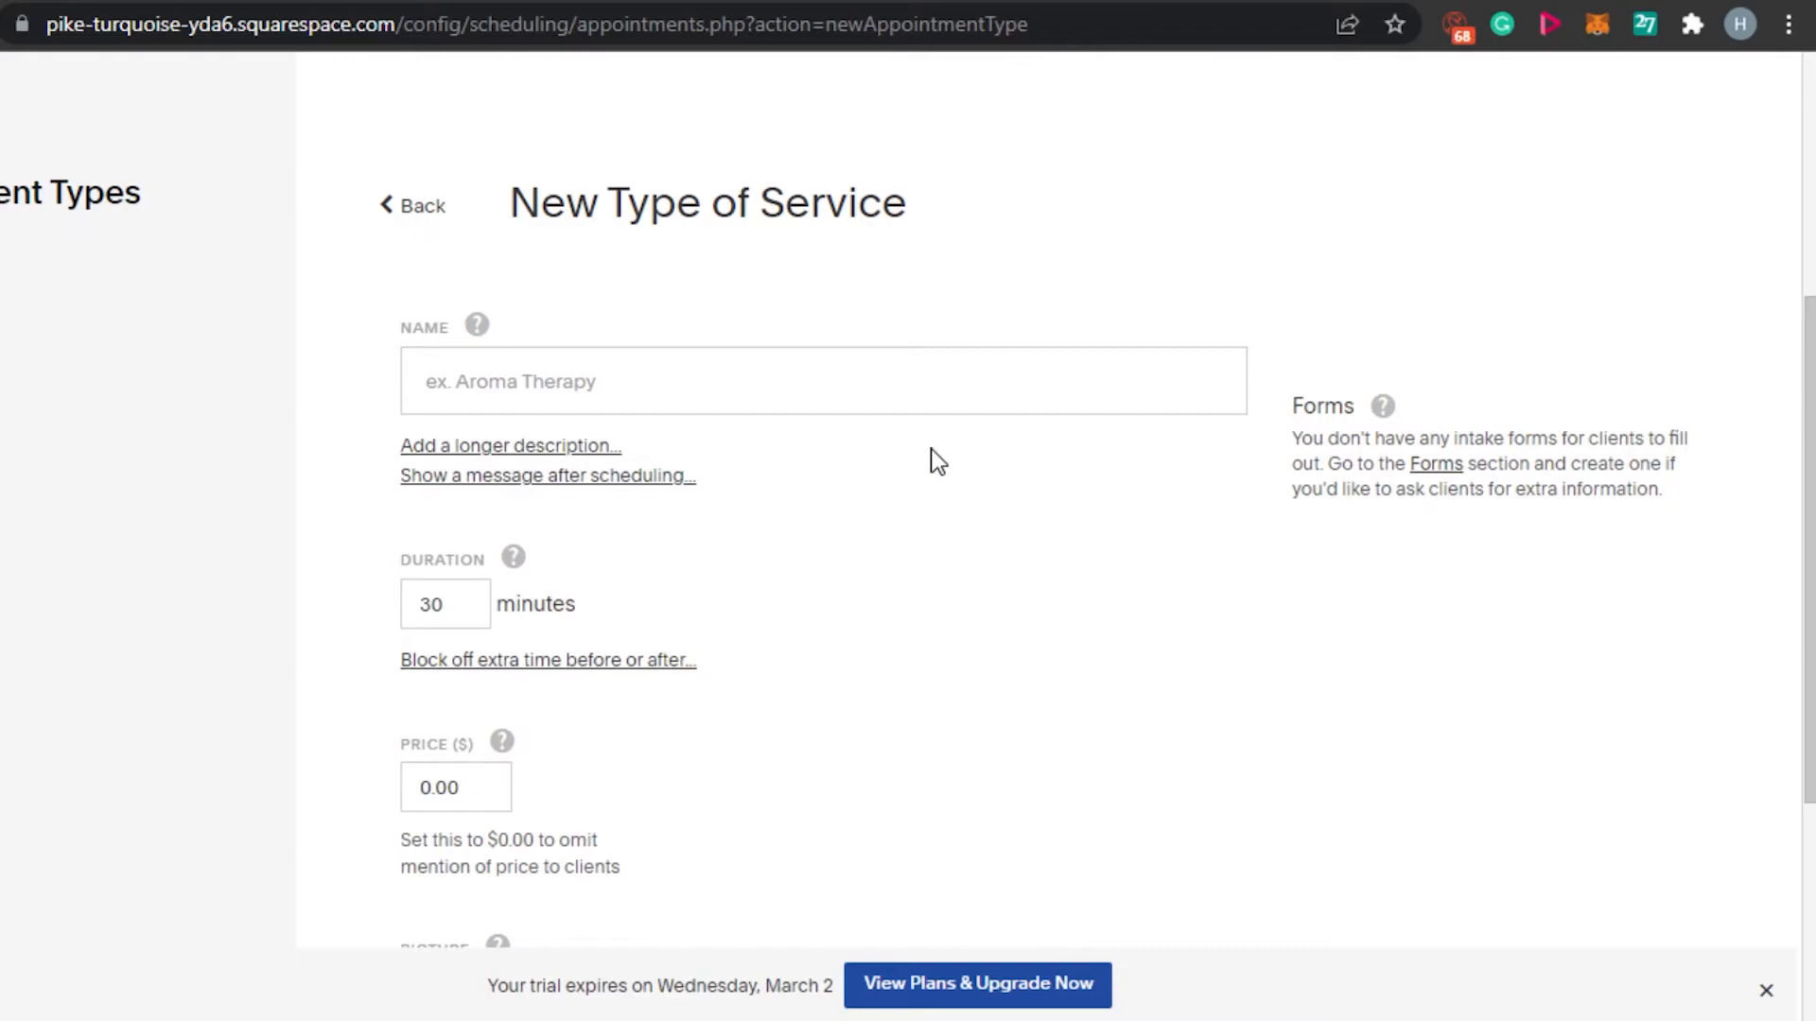
left_click(615, 382)
type("Therapy")
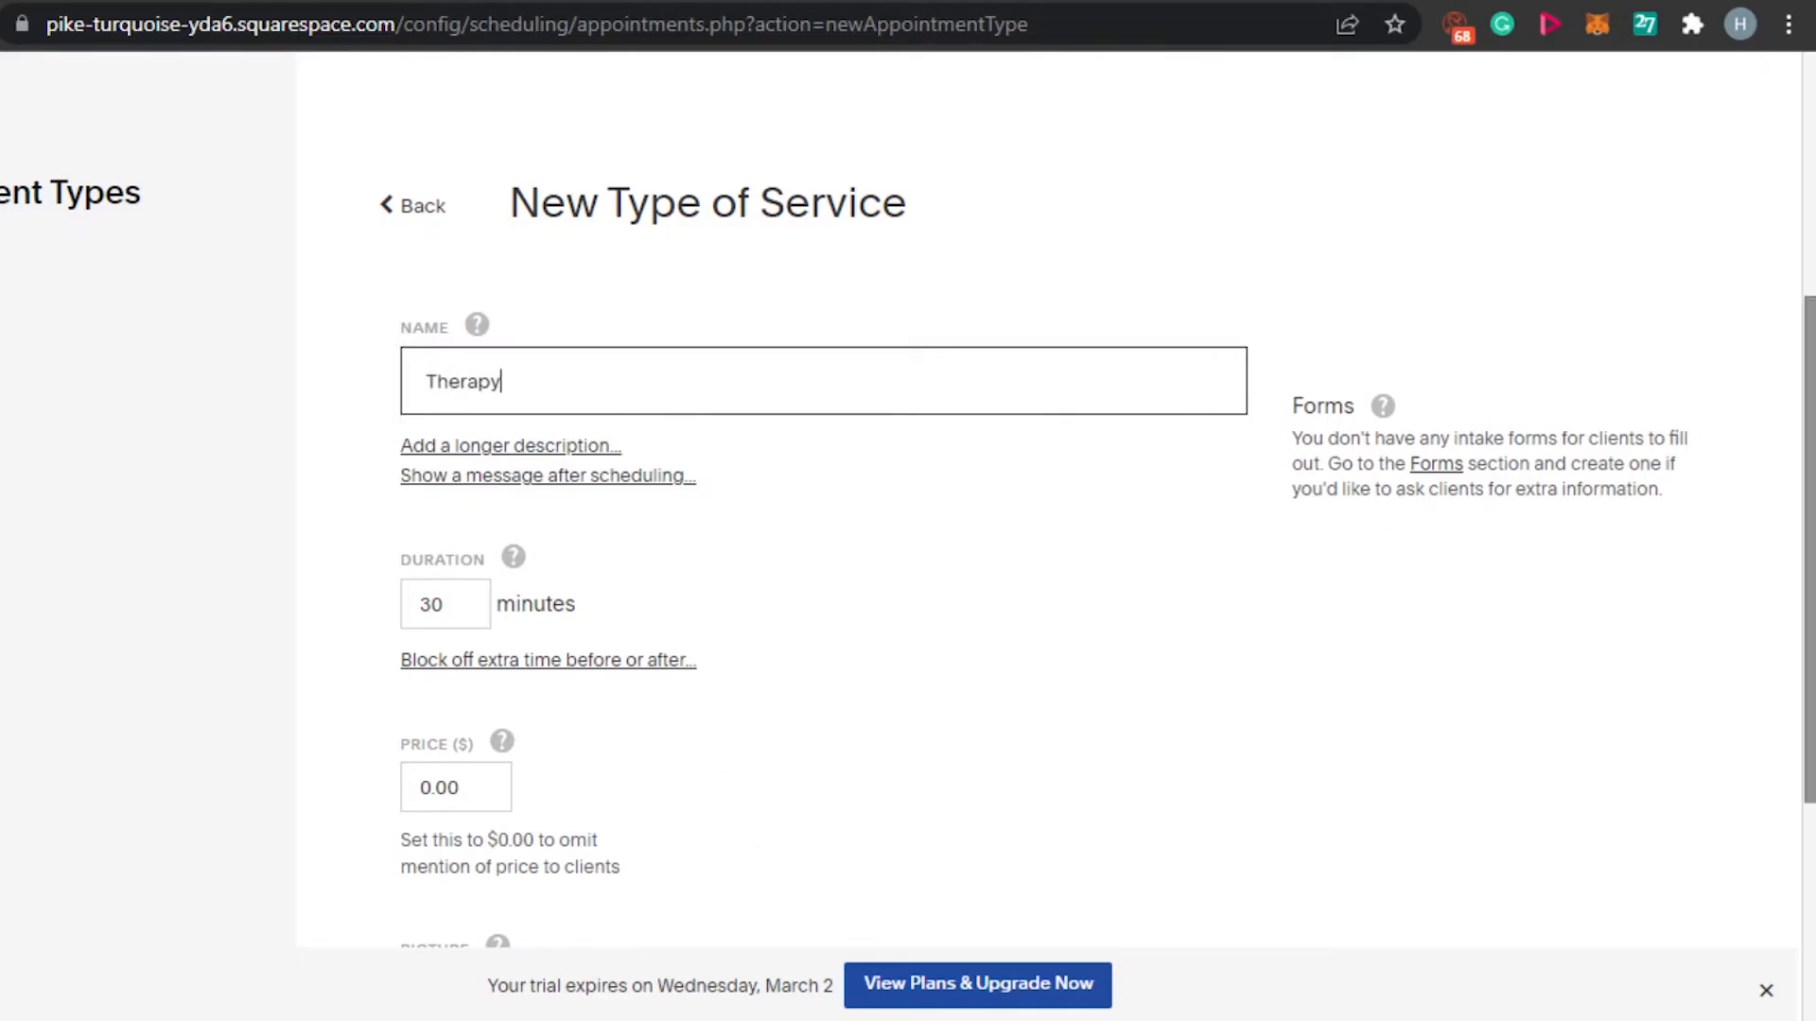
Step: Set the Therapy service's duration to 60 minutes
scroll(859, 463, "down", 3)
left_click(477, 324)
key("BackSpace")
key("BackSpace")
type("6")
left_click(422, 394)
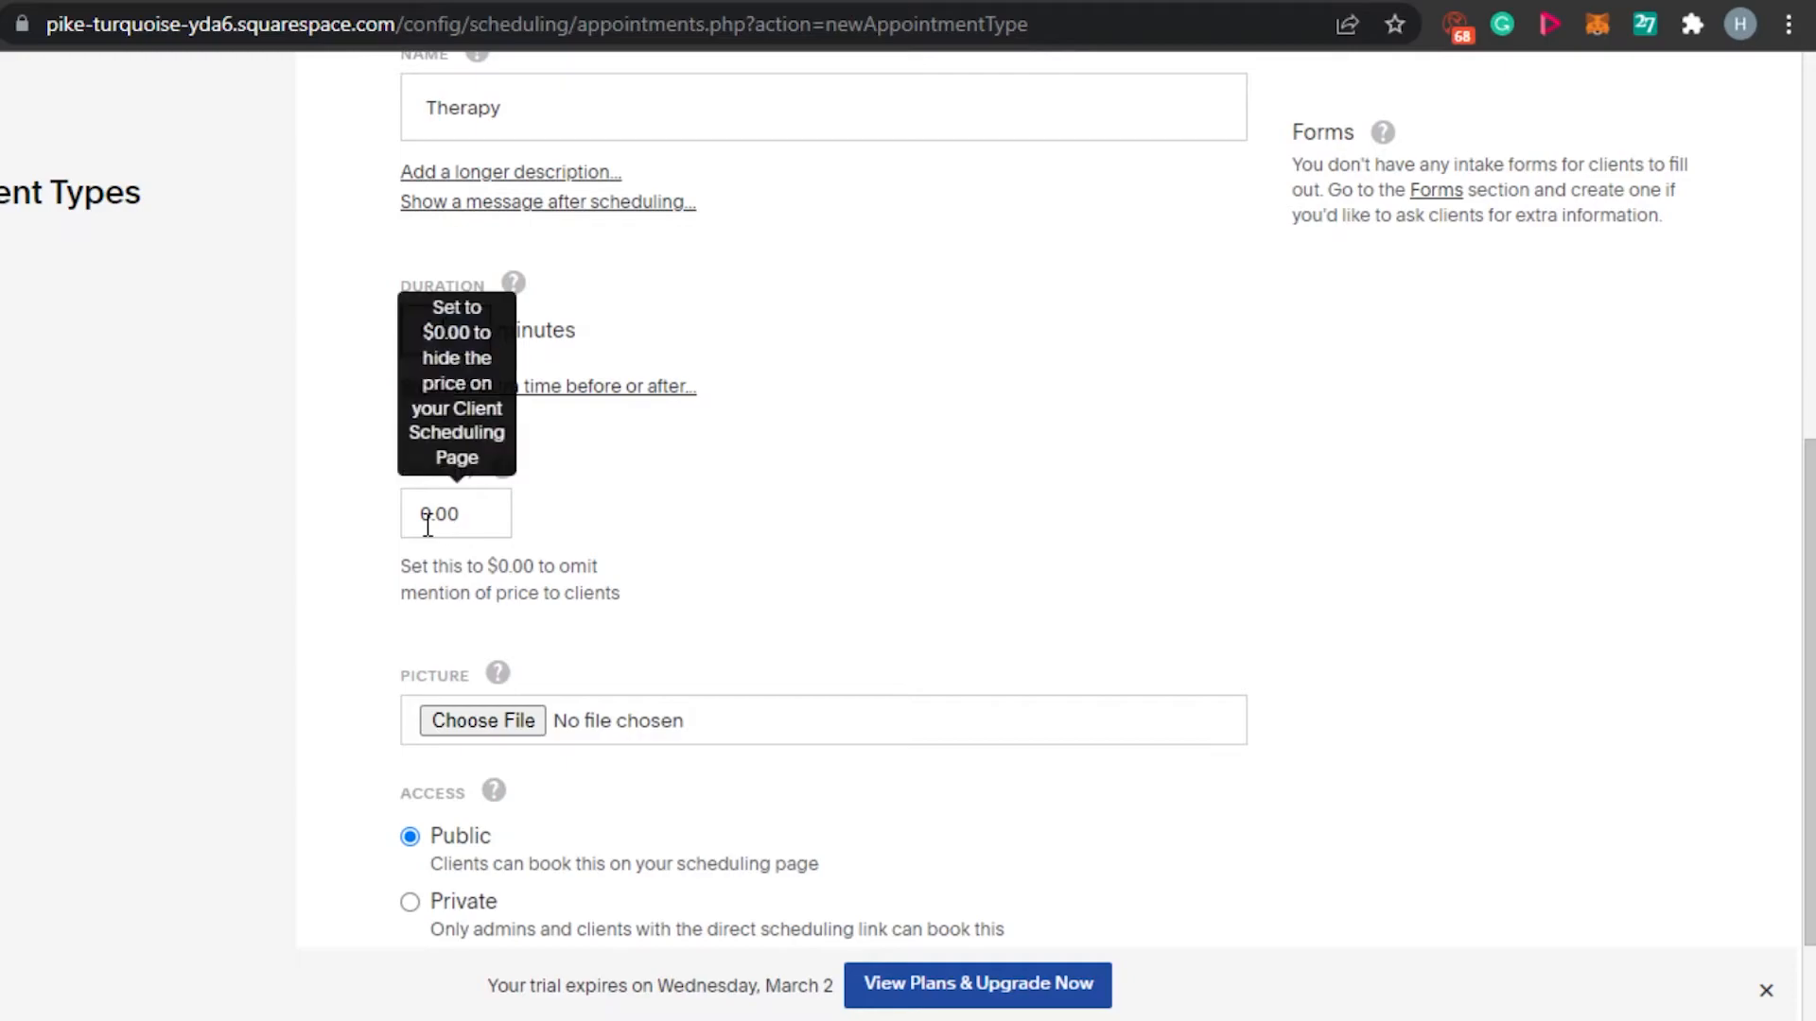
Step: Price the Therapy service at $45.00, restrict its access to Private and create the appointment type
left_click(433, 517)
key("BackSpace")
type("45")
left_click(802, 507)
left_click_drag(1810, 832, 1810, 915)
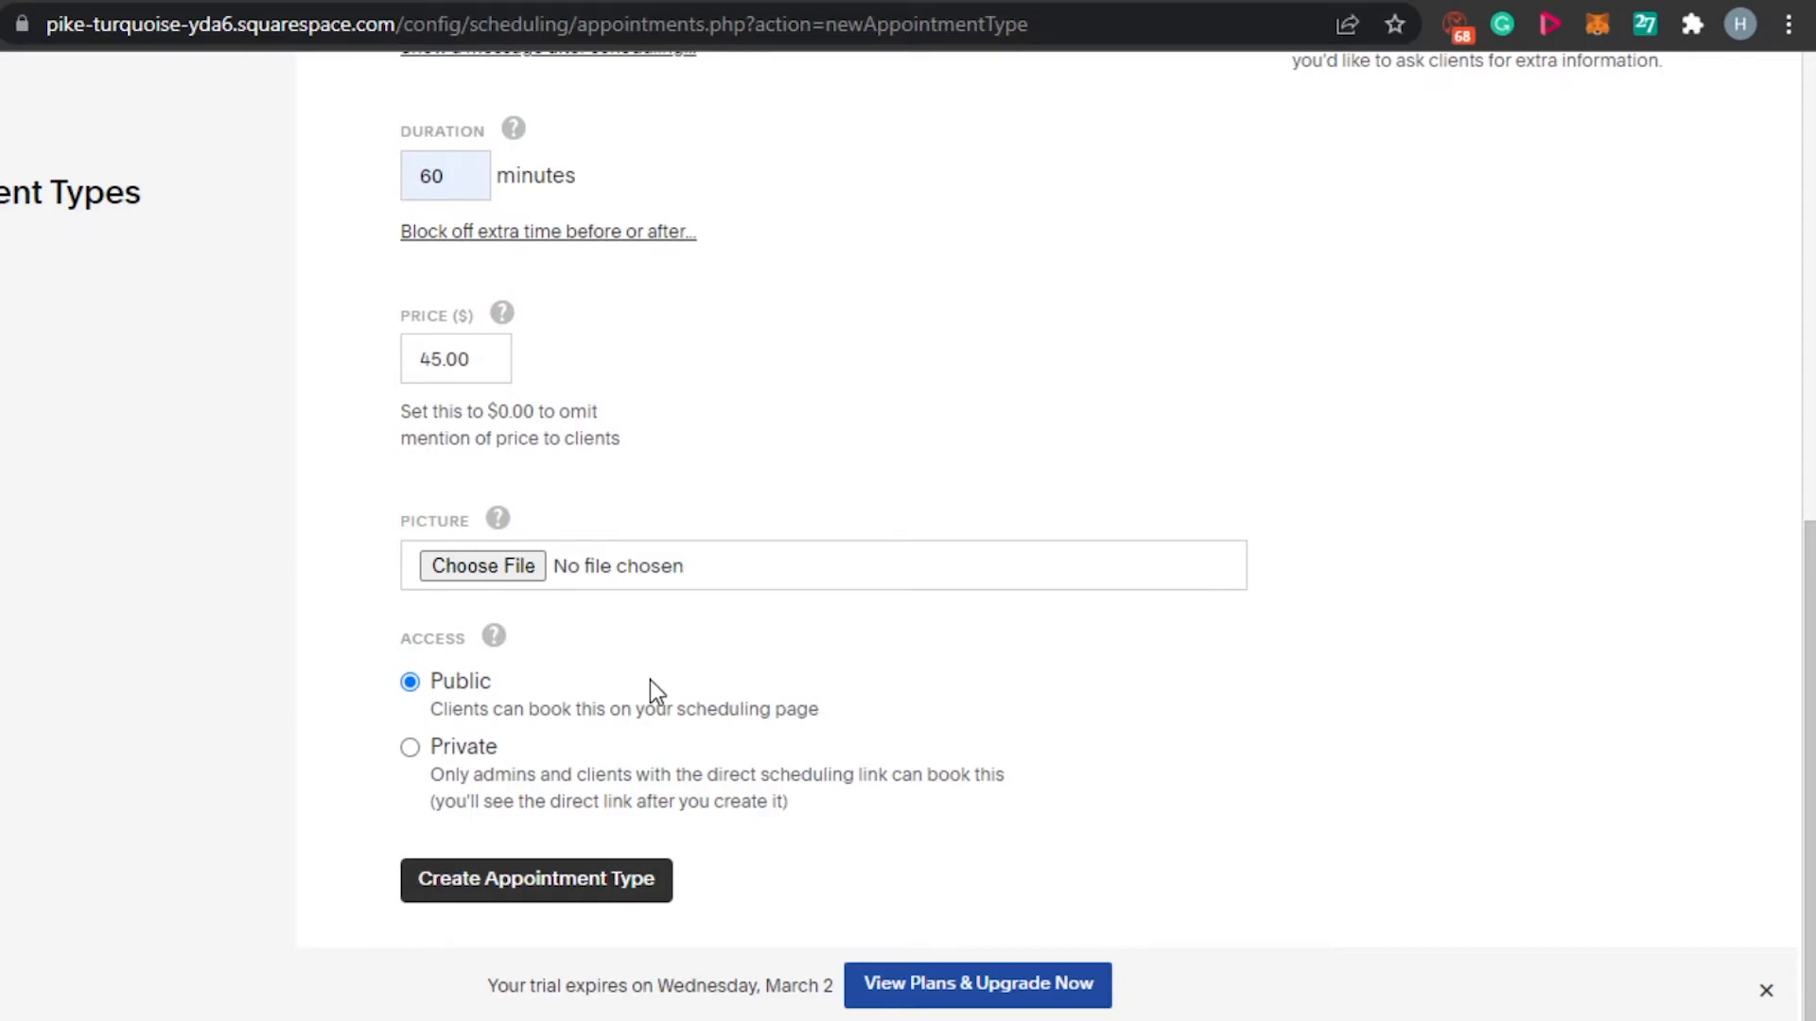
left_click(412, 750)
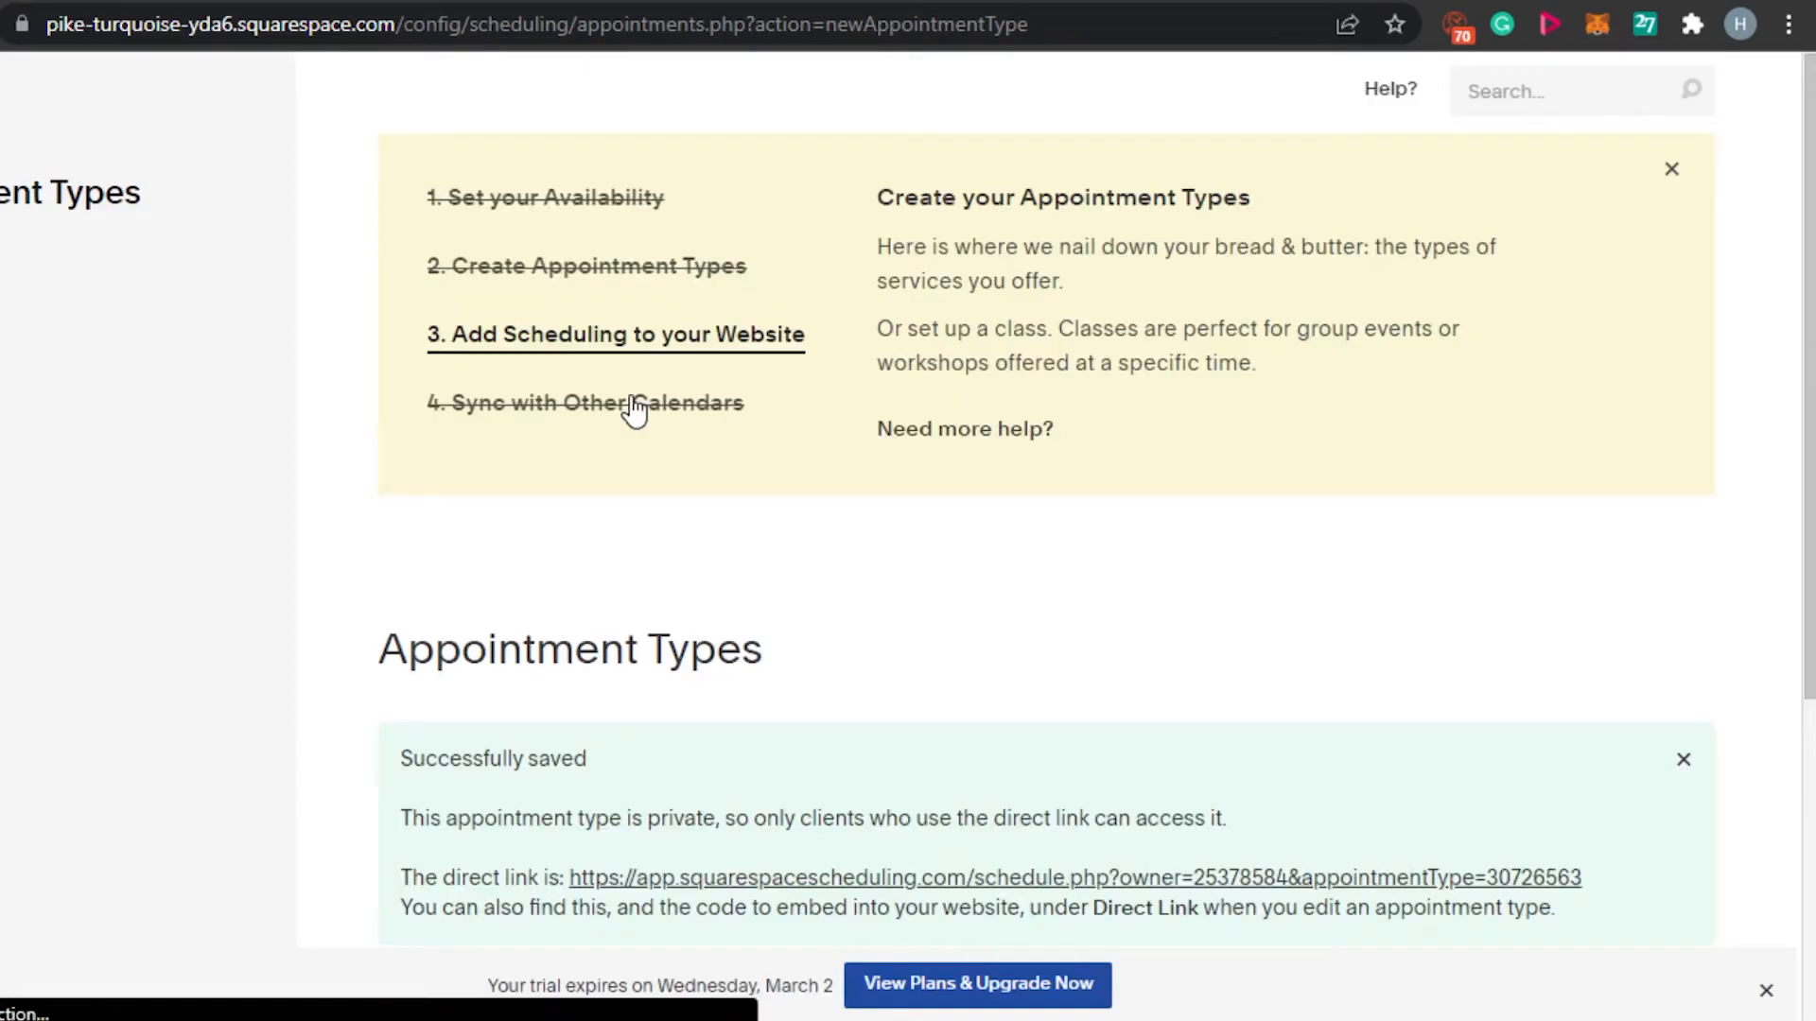
Step: Open the Add Scheduling to your Website part of the walkthrough and view the direct link and embedding options
left_click(653, 346)
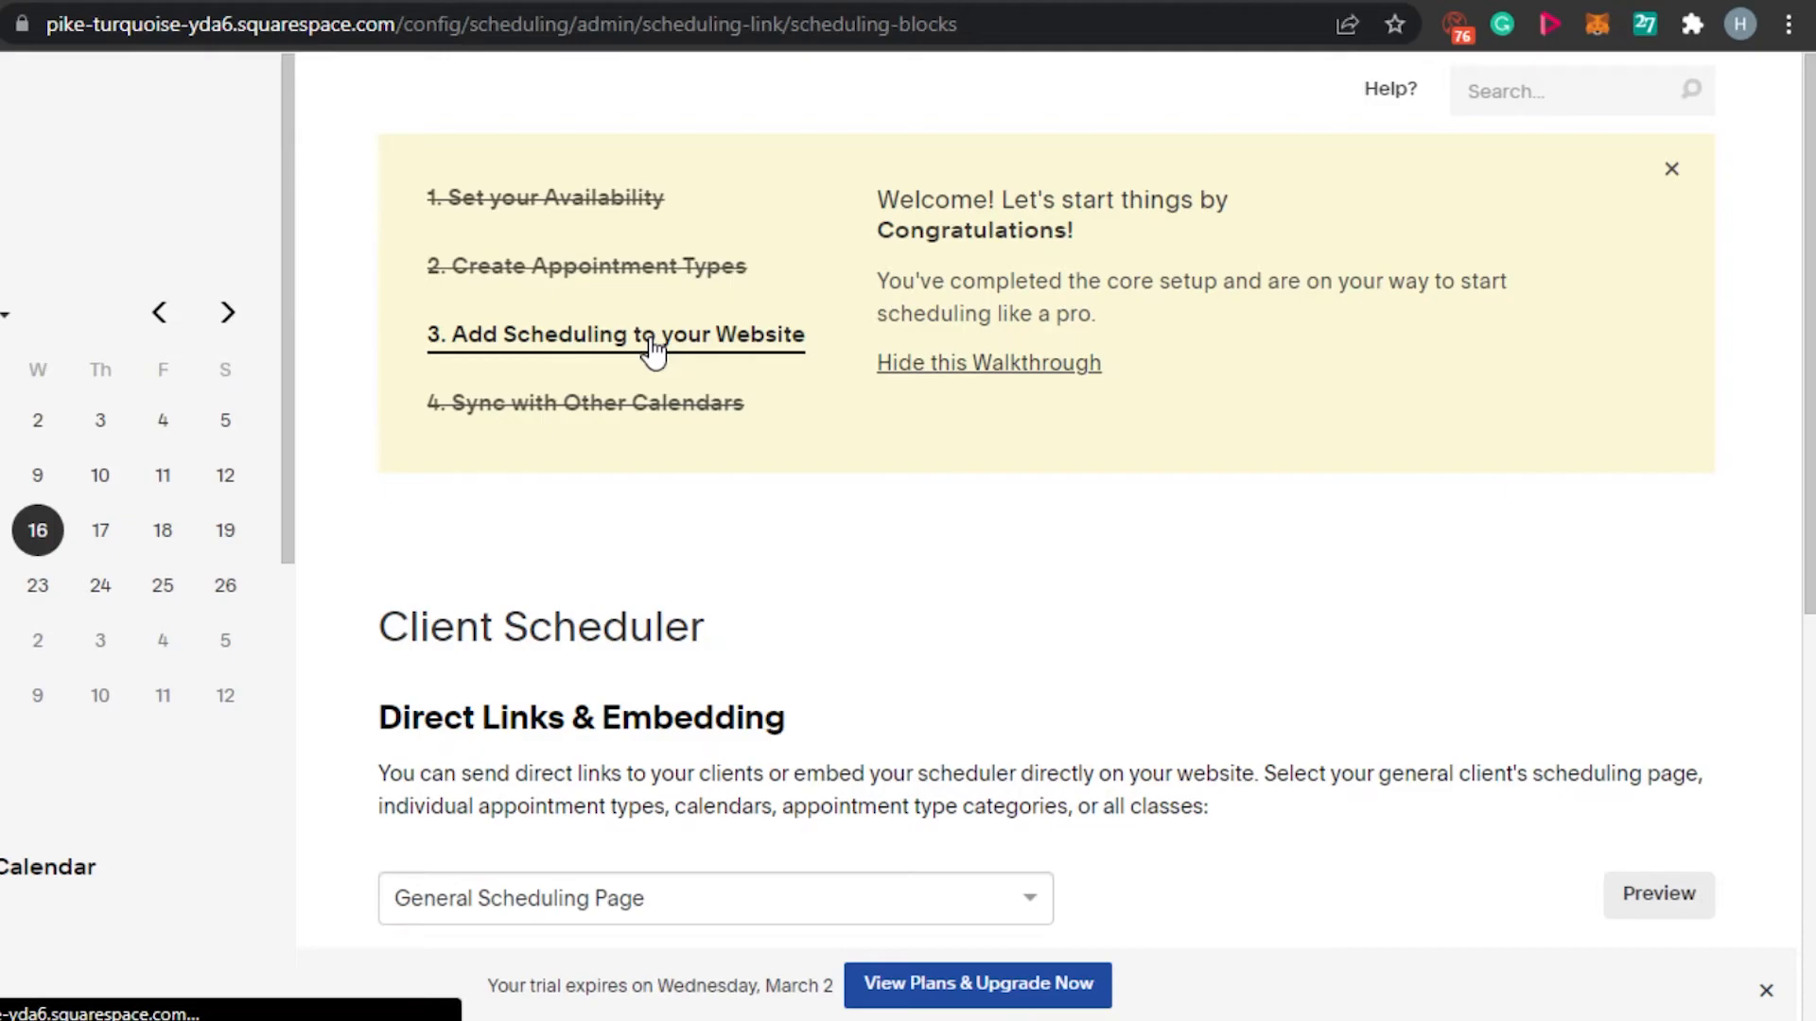
left_click_drag(1811, 341, 1810, 755)
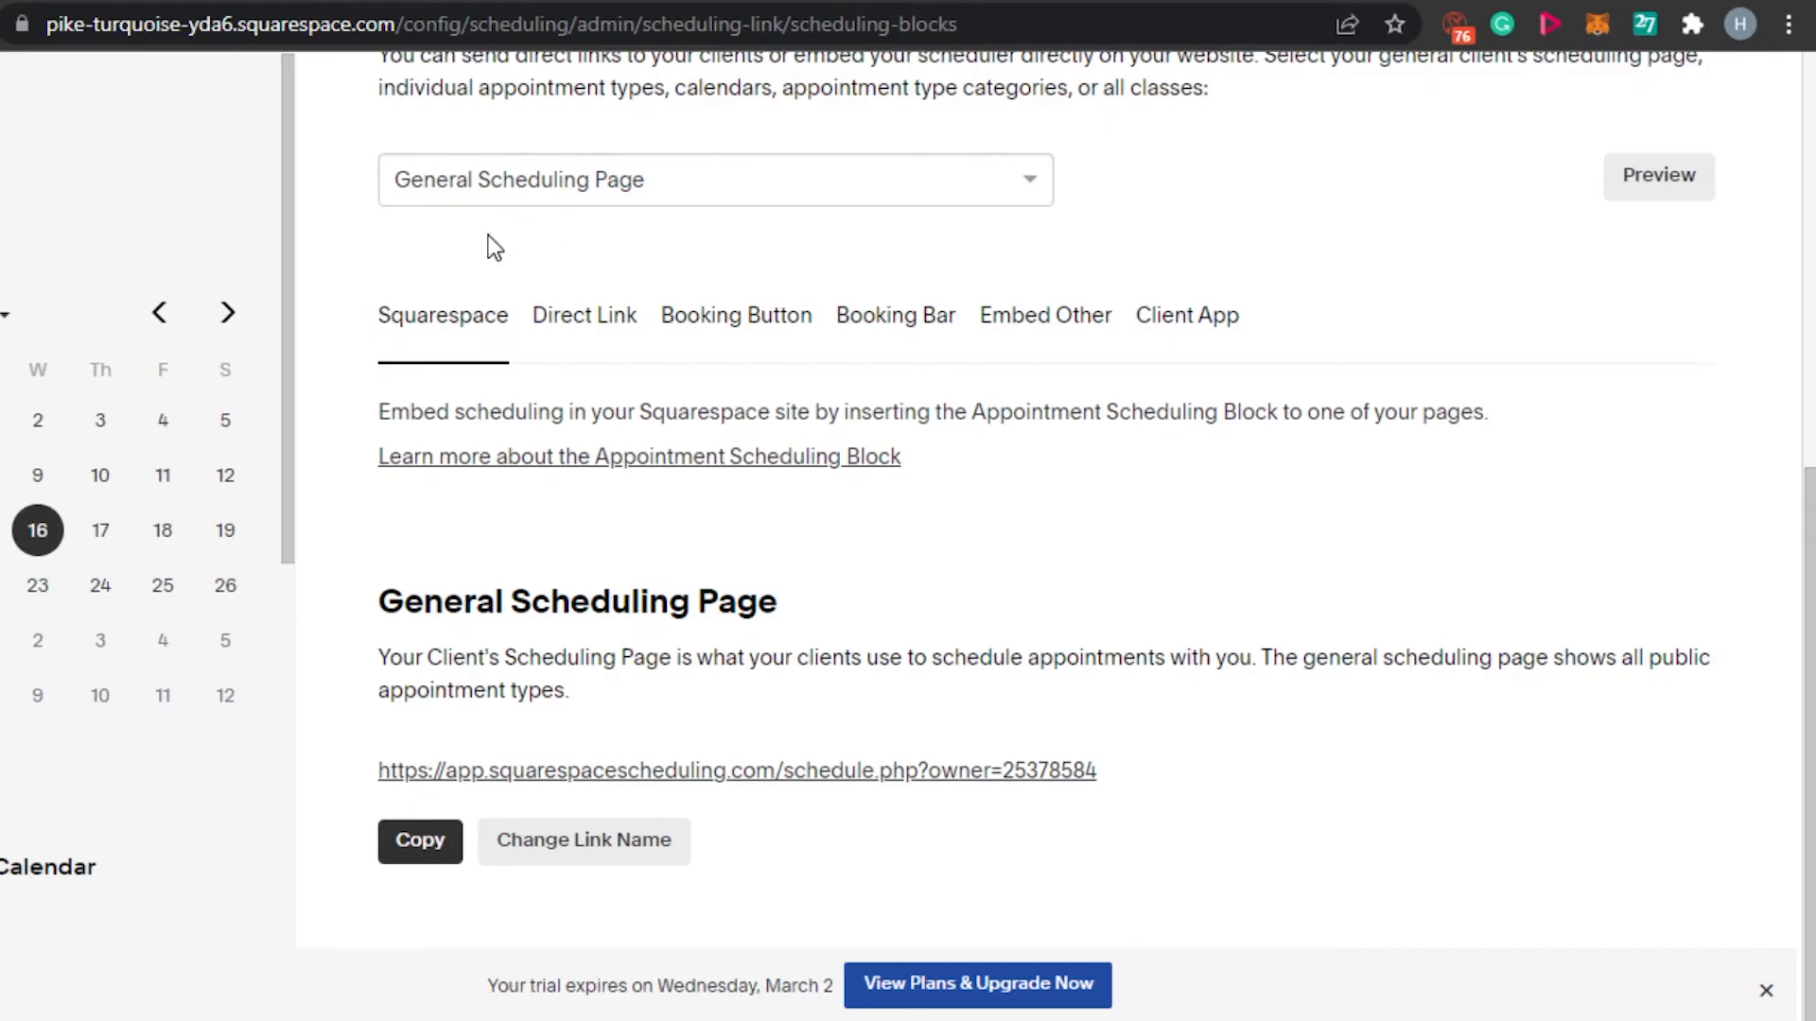
Step: Review the General Scheduling Page's direct link and booking bar options, and copy the embed code for its booking button
left_click(584, 320)
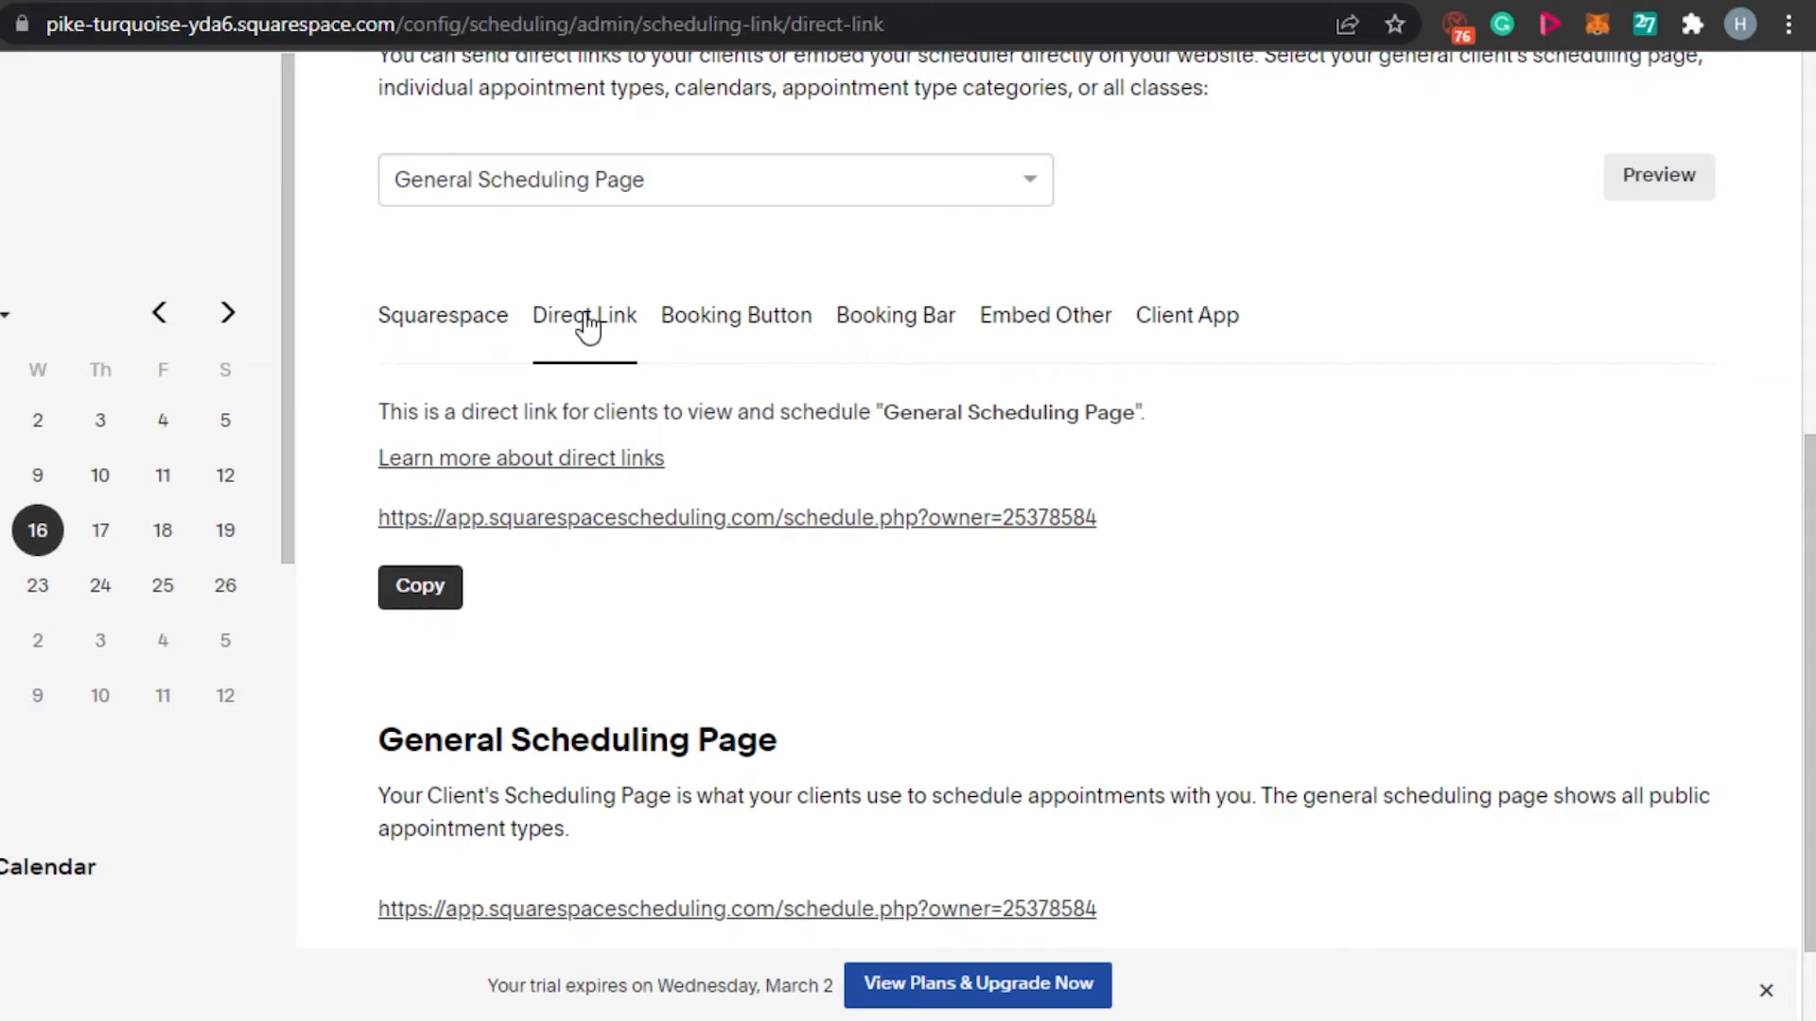
left_click(747, 320)
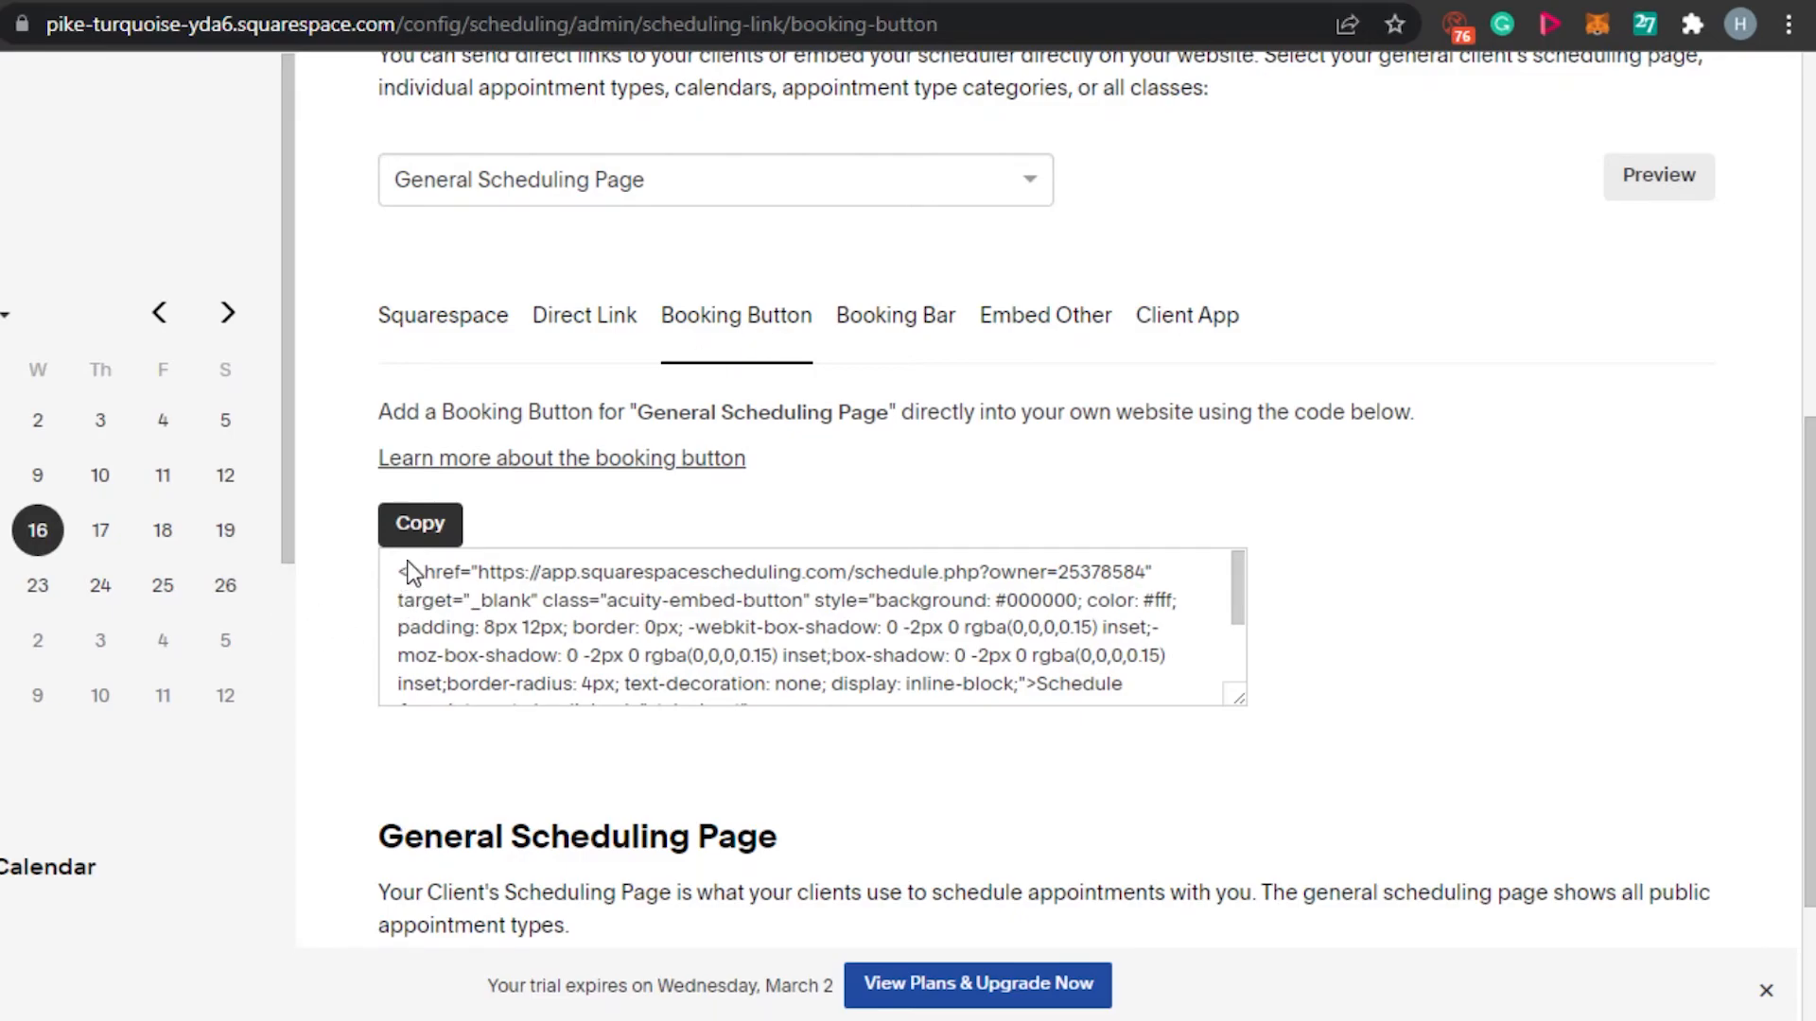
left_click(414, 535)
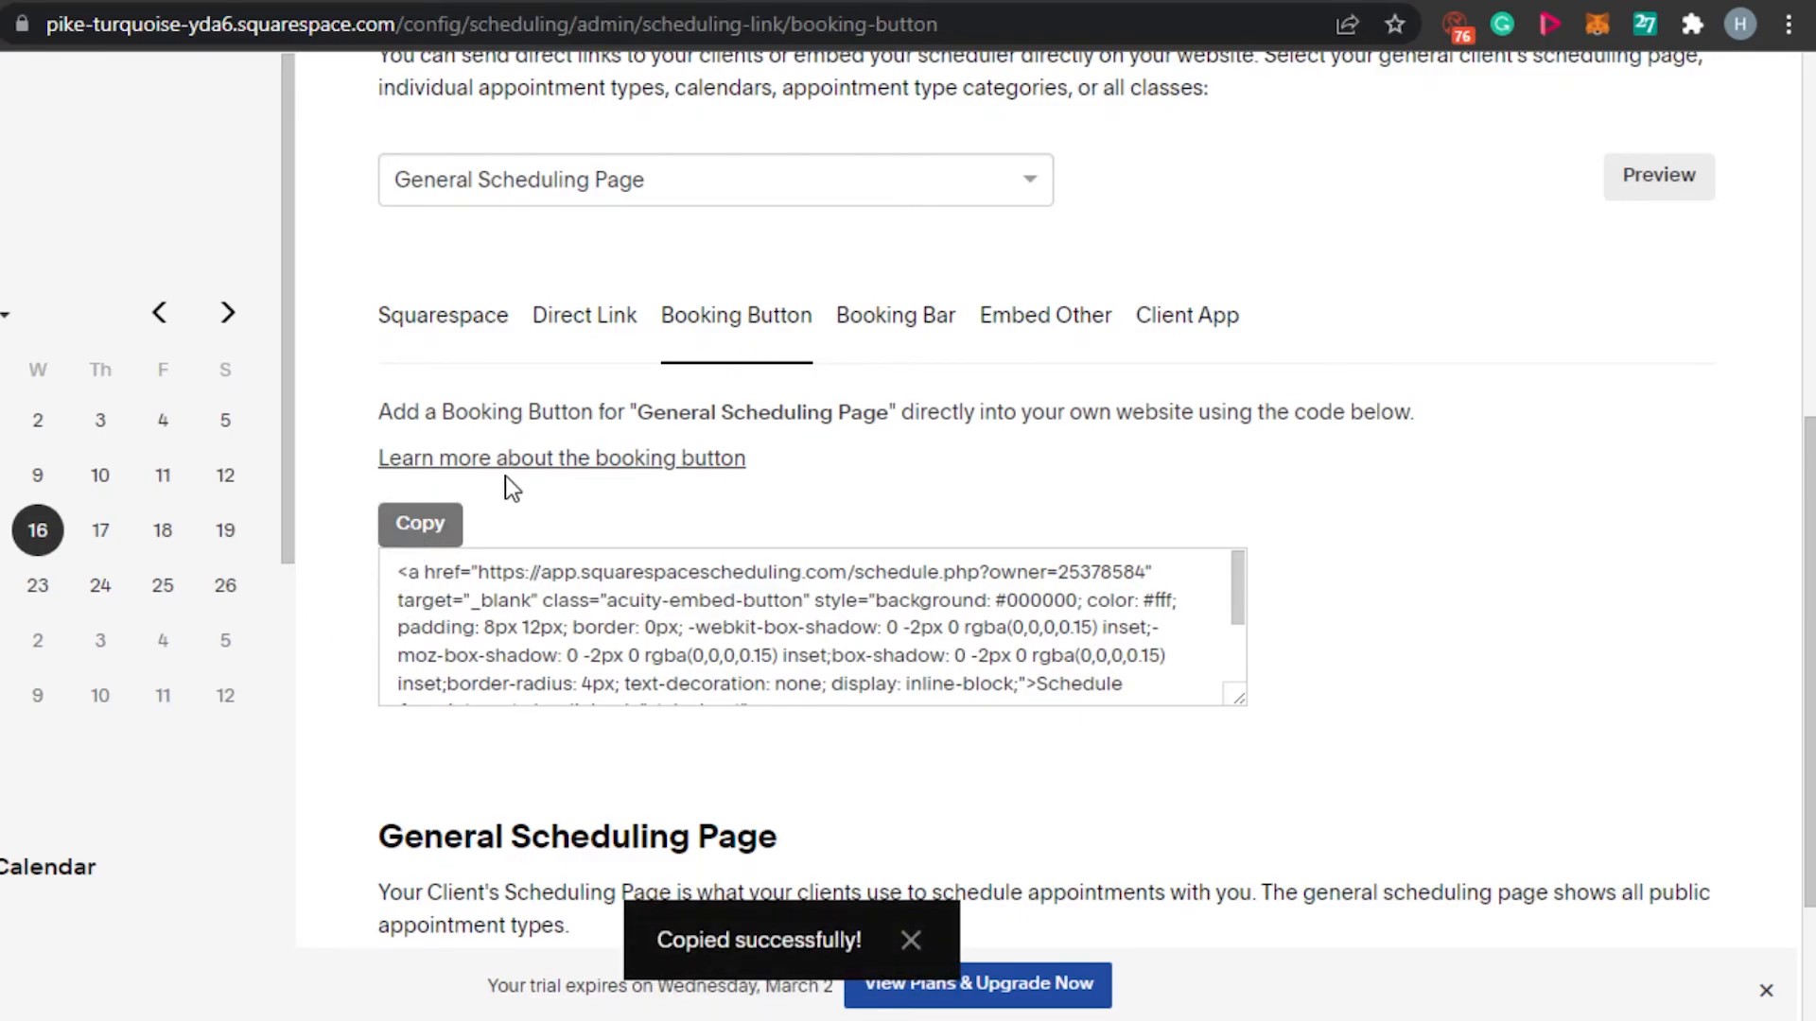
left_click_drag(1242, 568, 1240, 720)
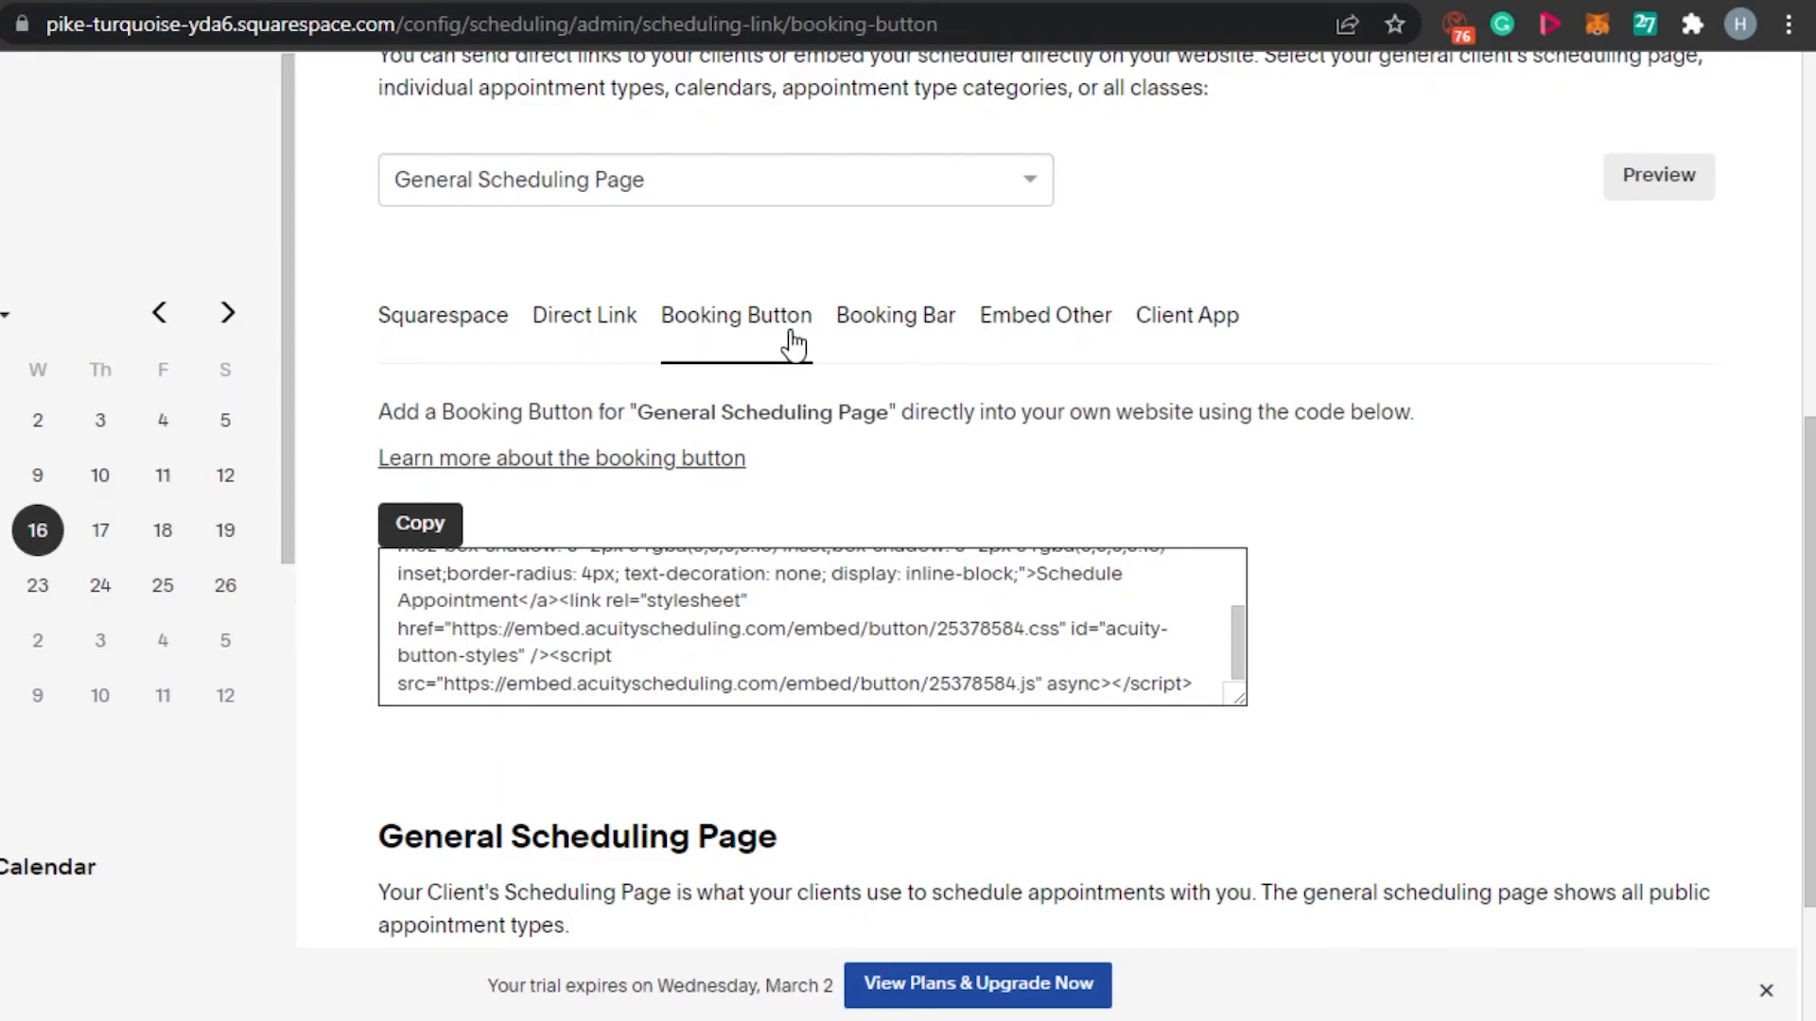
left_click(914, 315)
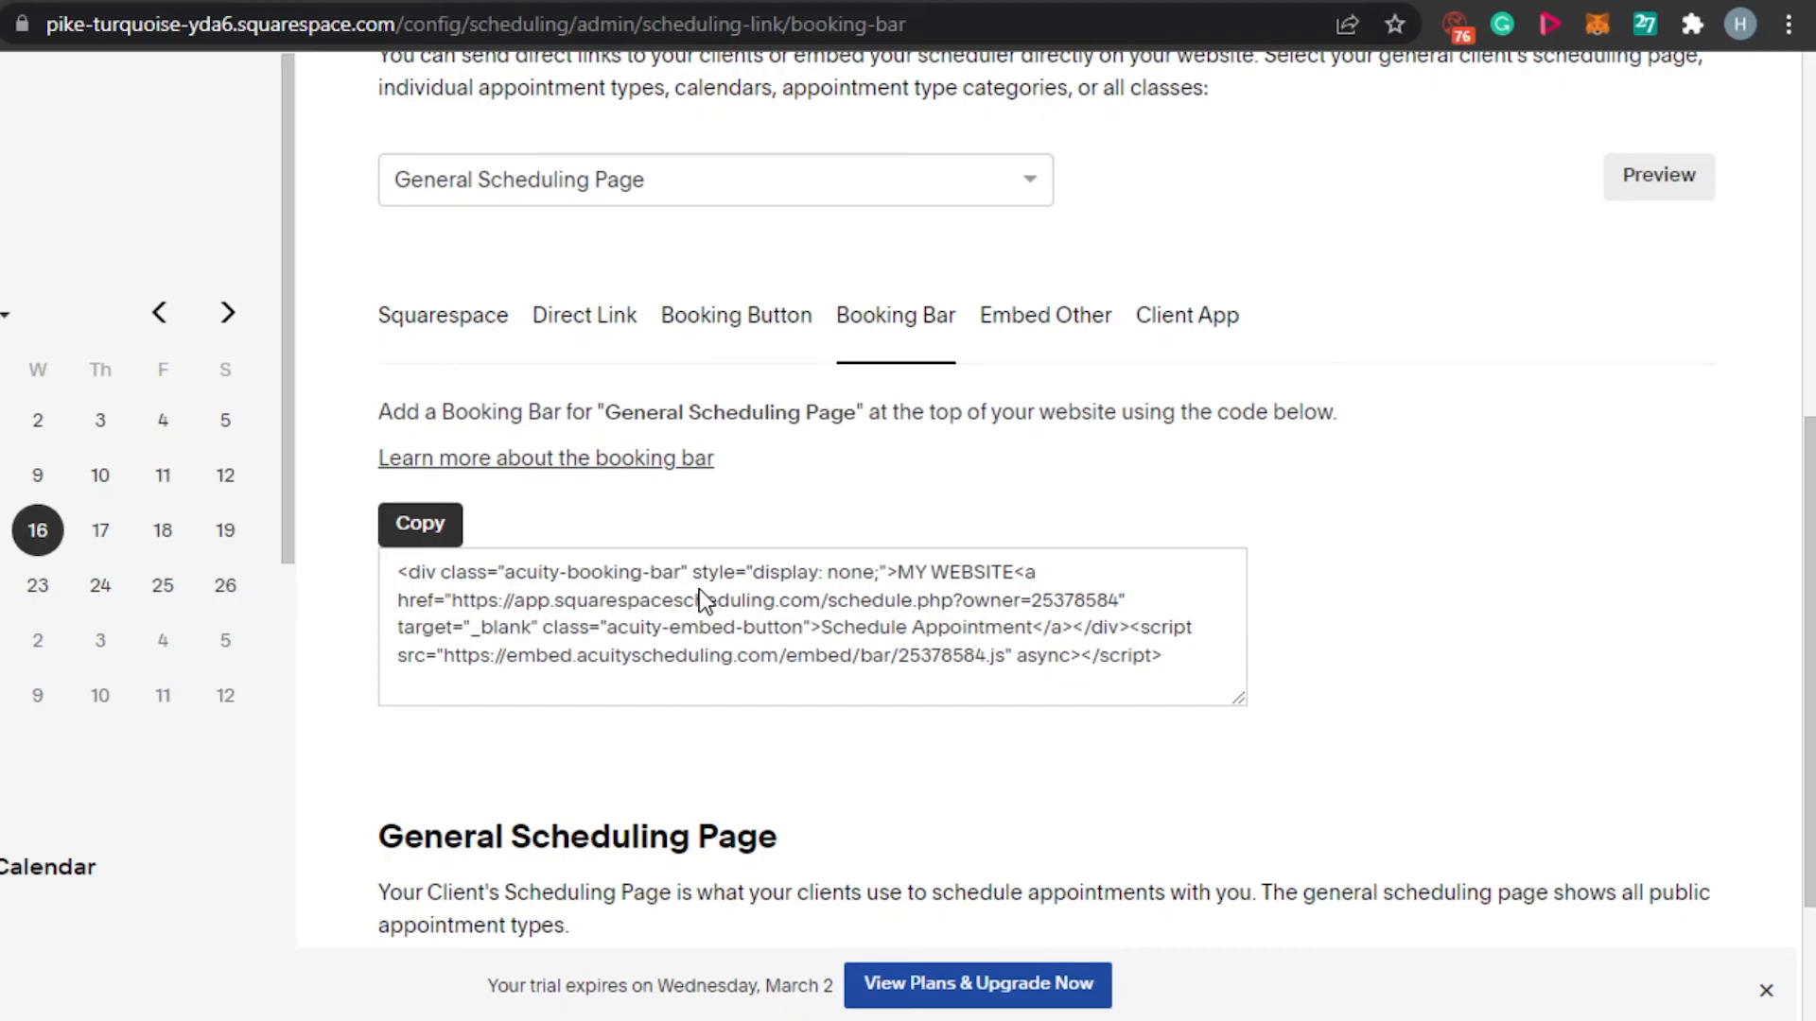
Step: Open the walkthrough's Sync with Other Calendars part and examine the Google Calendar syncing and reminder settings
scroll(699, 590, "up", 6)
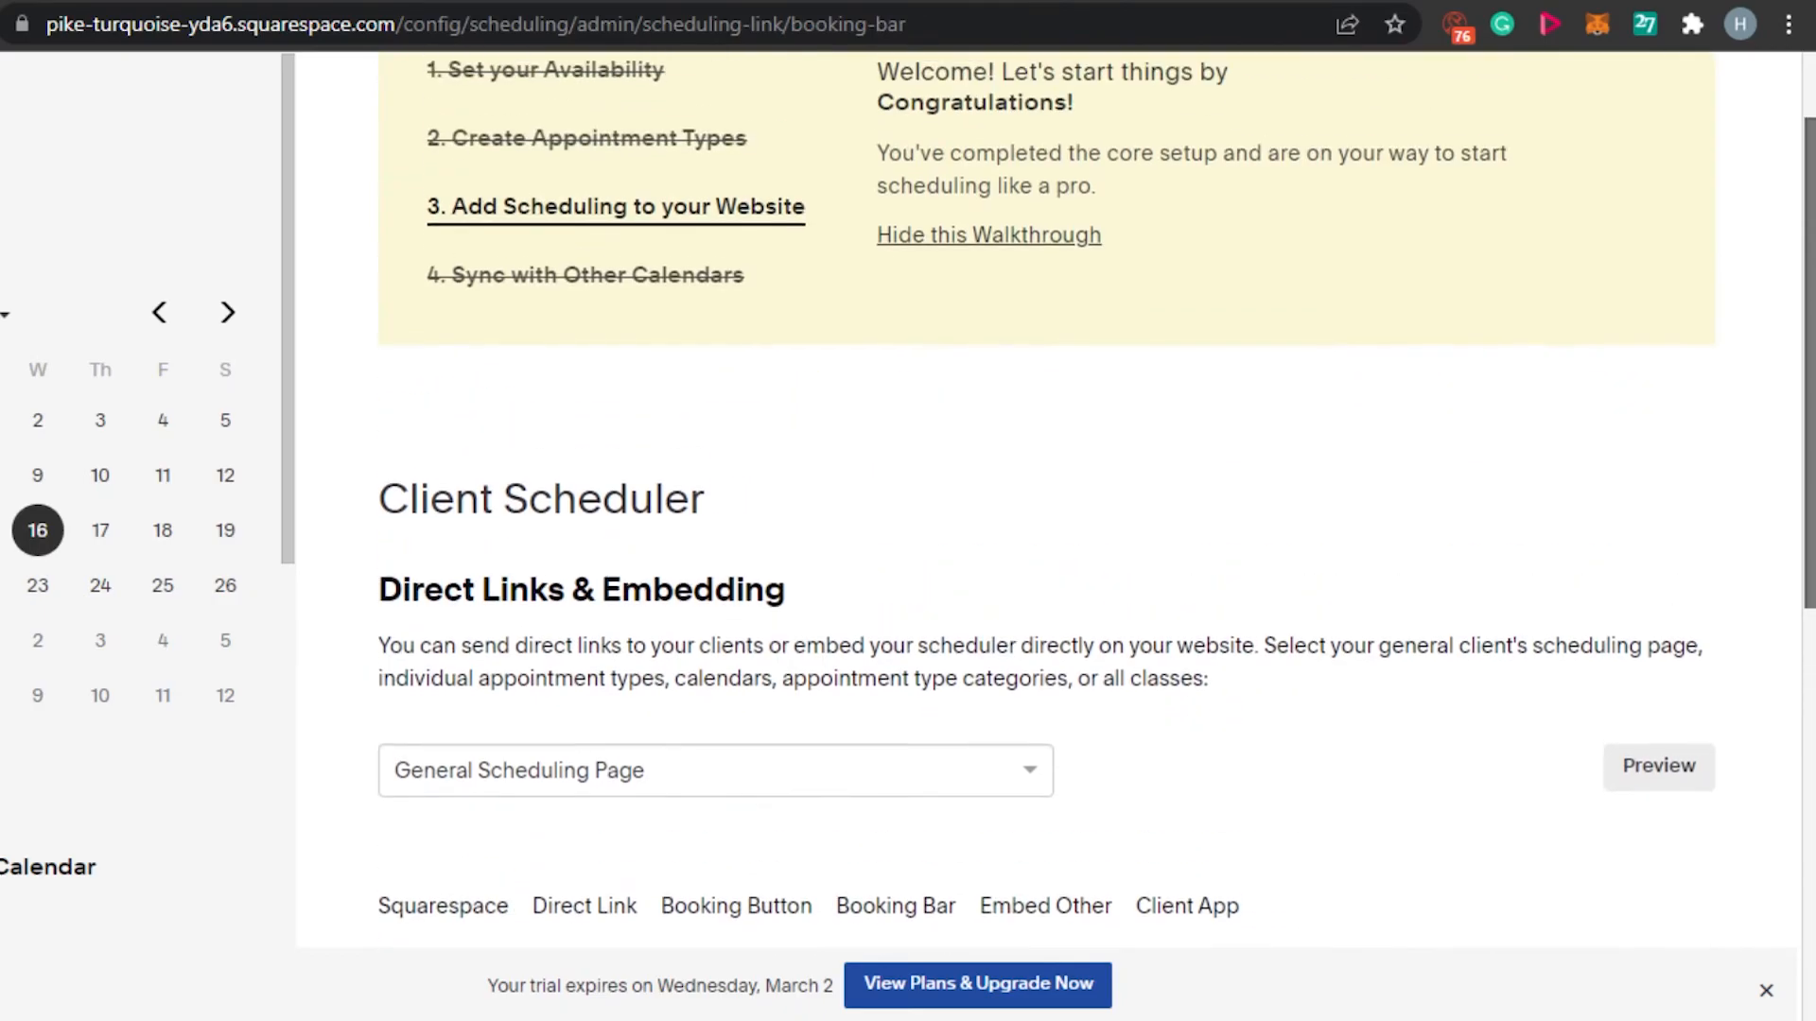
scroll(1324, 673, "down", 7)
scroll(1324, 673, "up", 2)
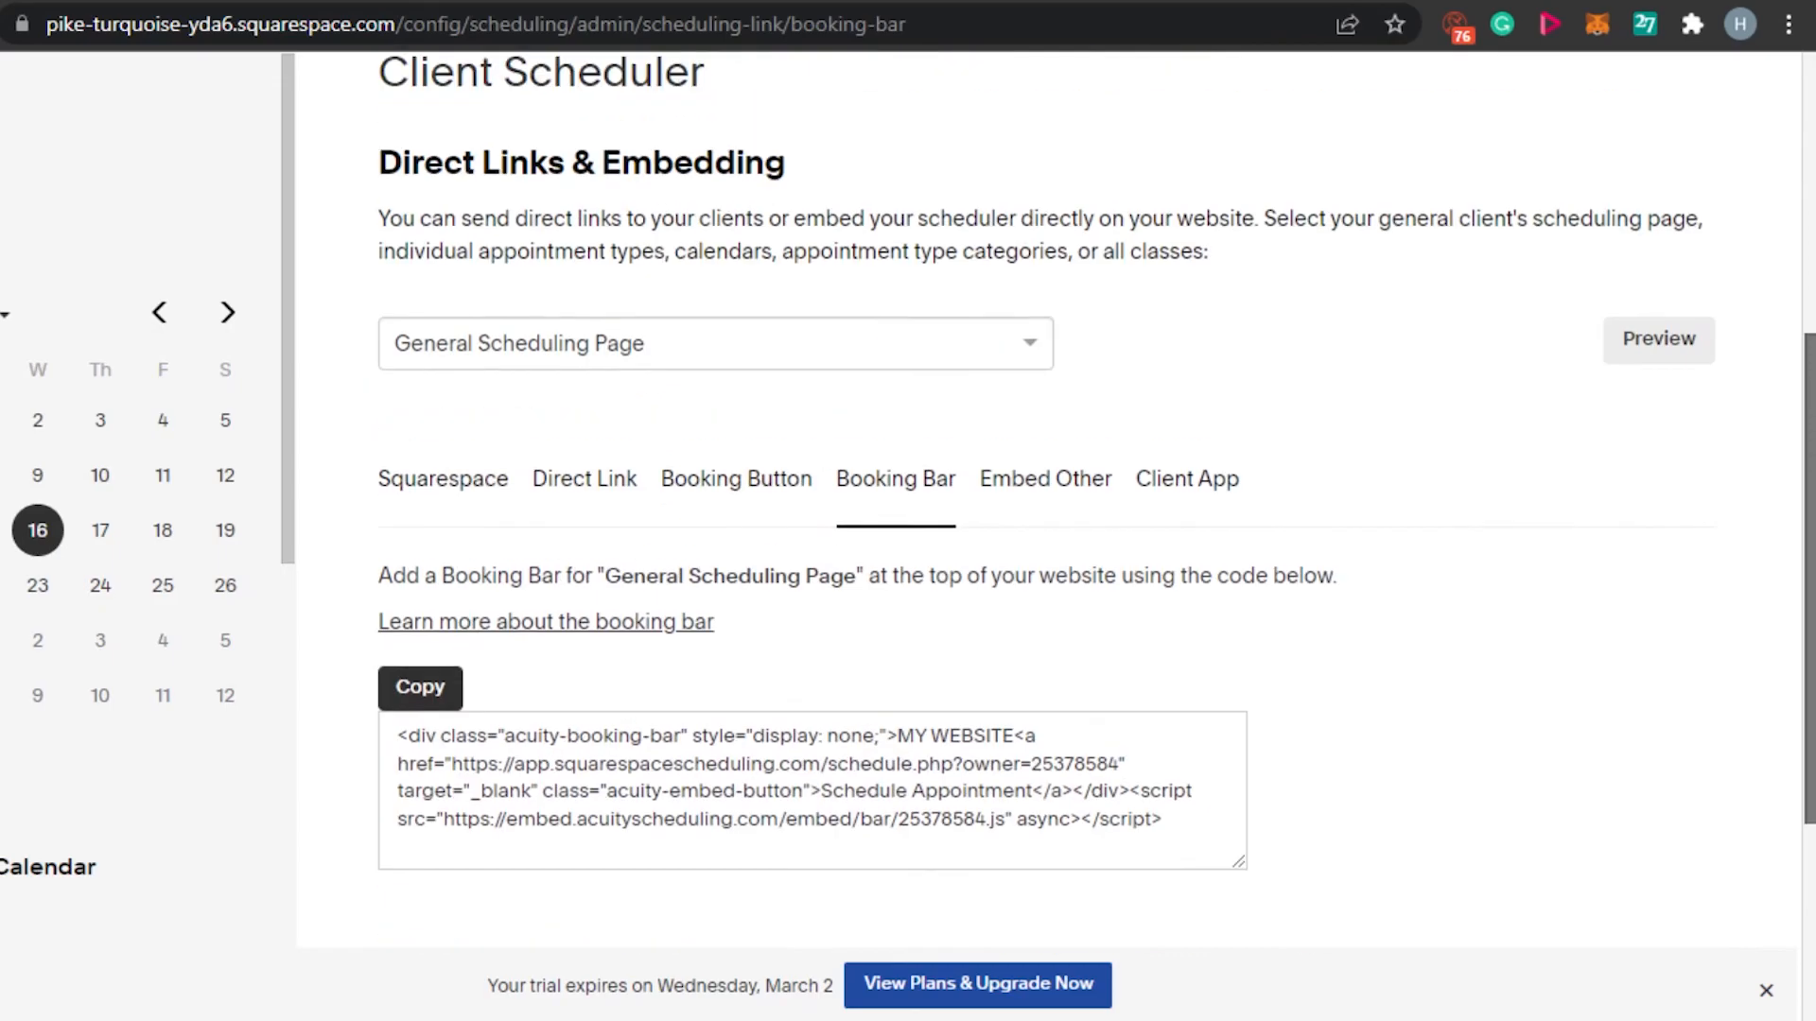
scroll(1040, 568, "up", 5)
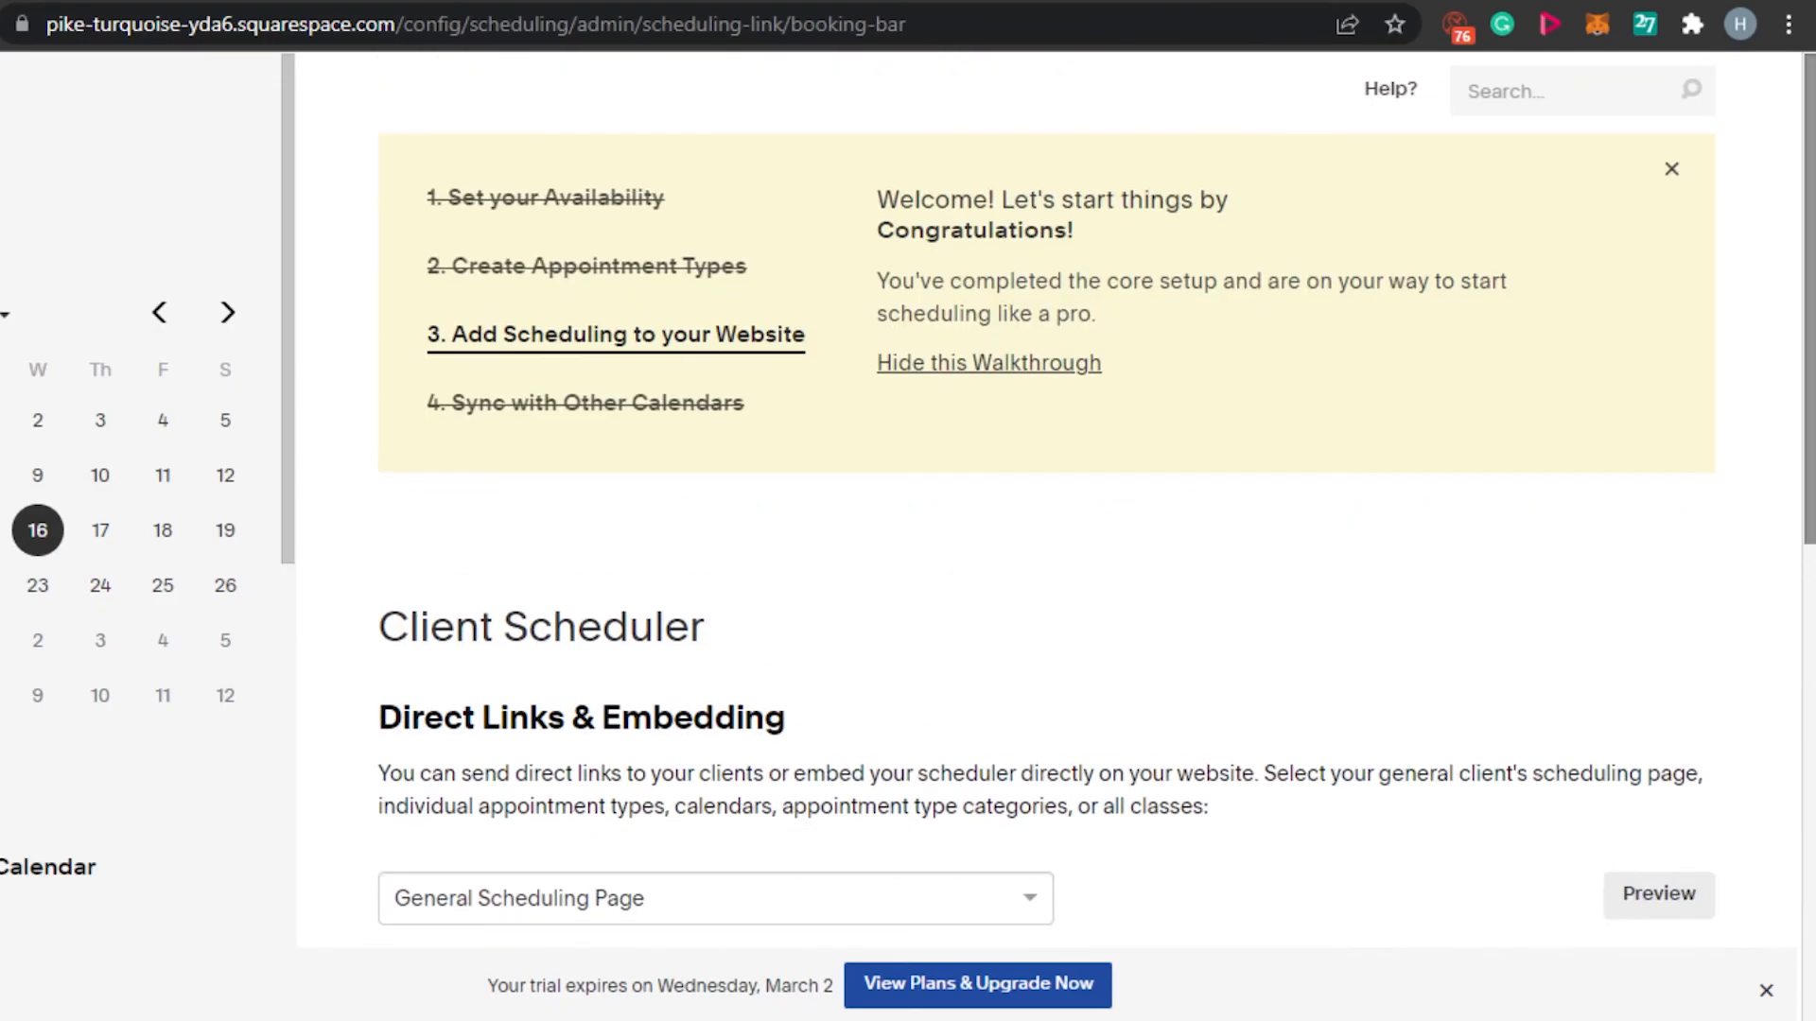
left_click(640, 410)
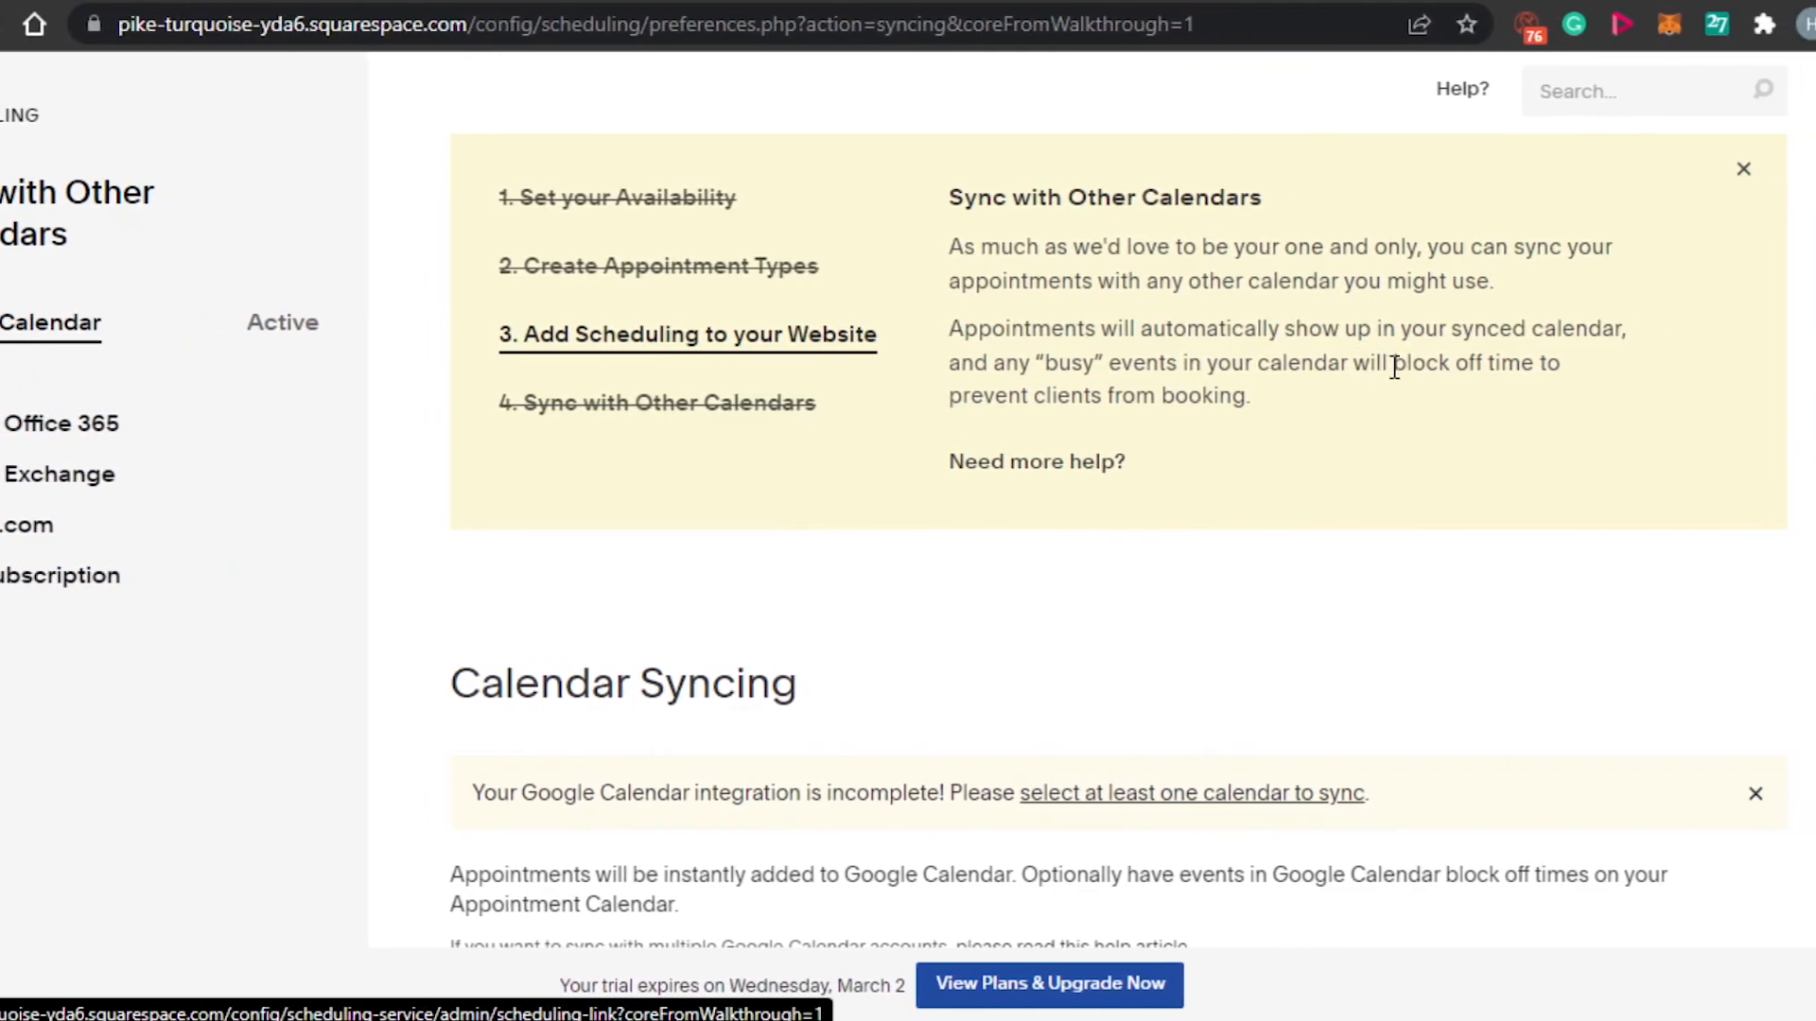
left_click_drag(1810, 359, 1810, 795)
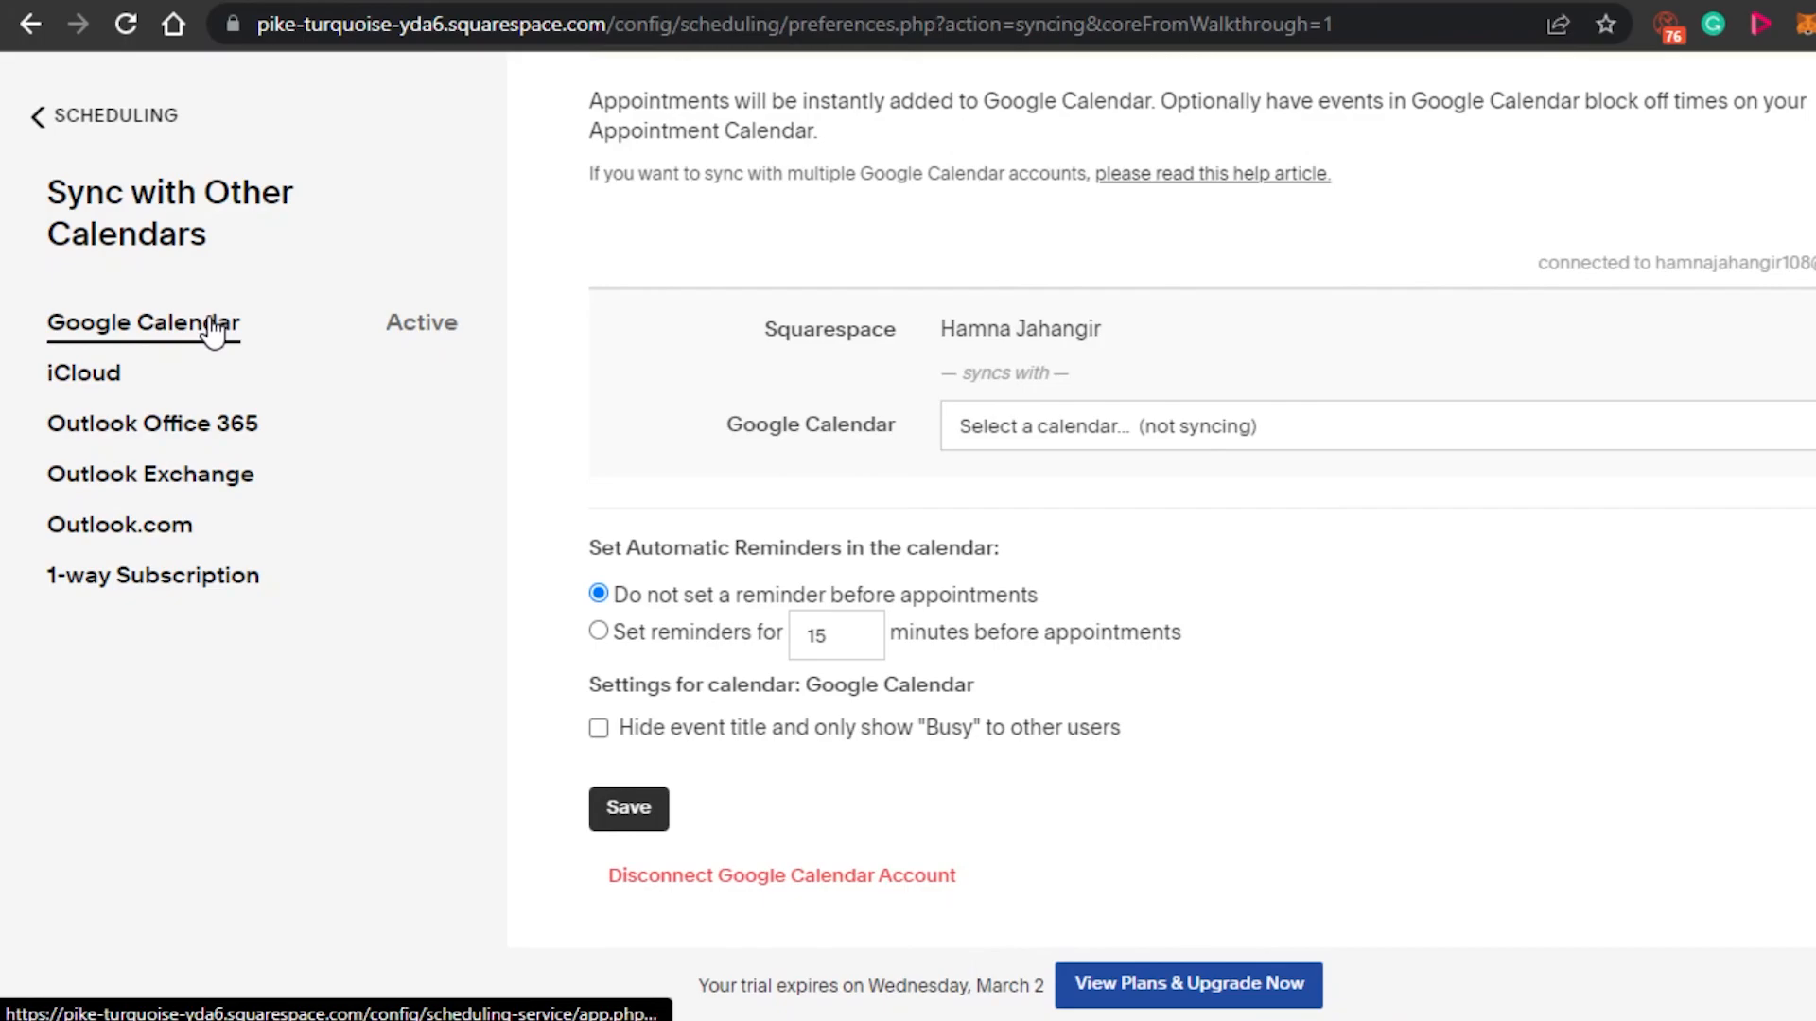
scroll(1360, 558, "up", 3)
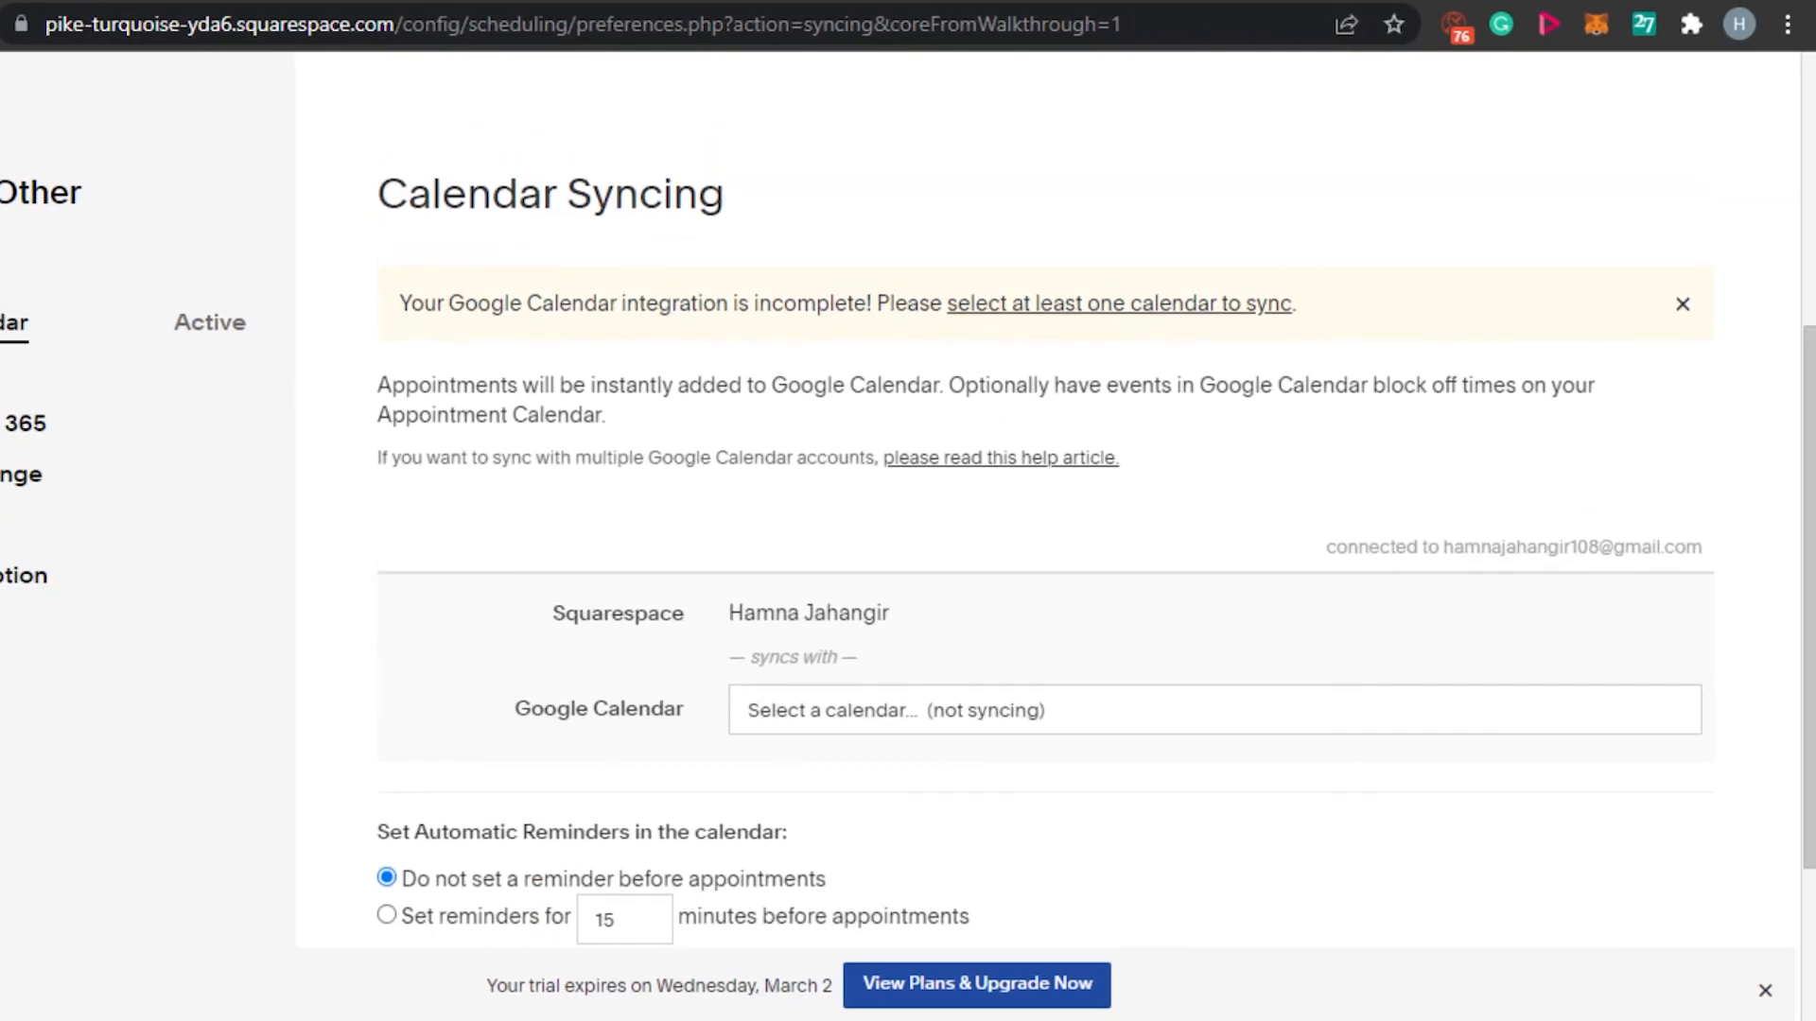
left_click_drag(1810, 402, 1810, 560)
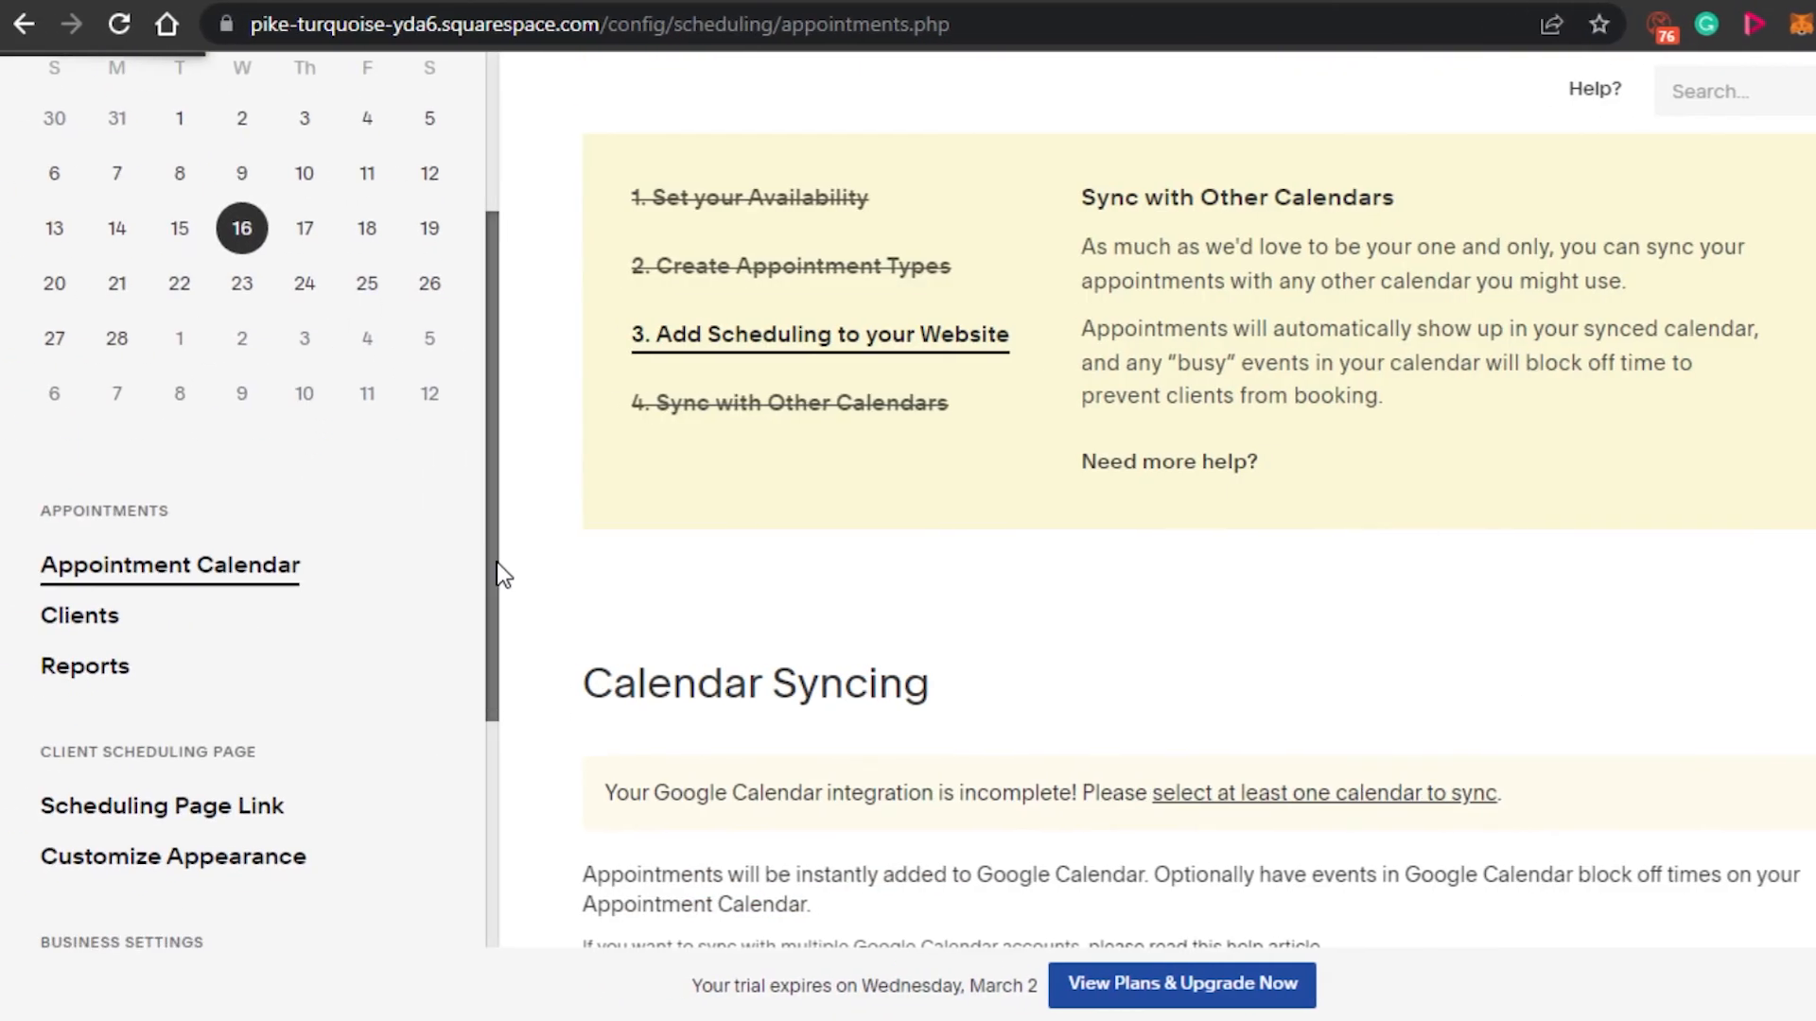
Step: Return to the Appointment Calendar in Scheduling and look through the hours and appointments for the week of February 13, 2022
left_click_drag(500, 572, 620, 320)
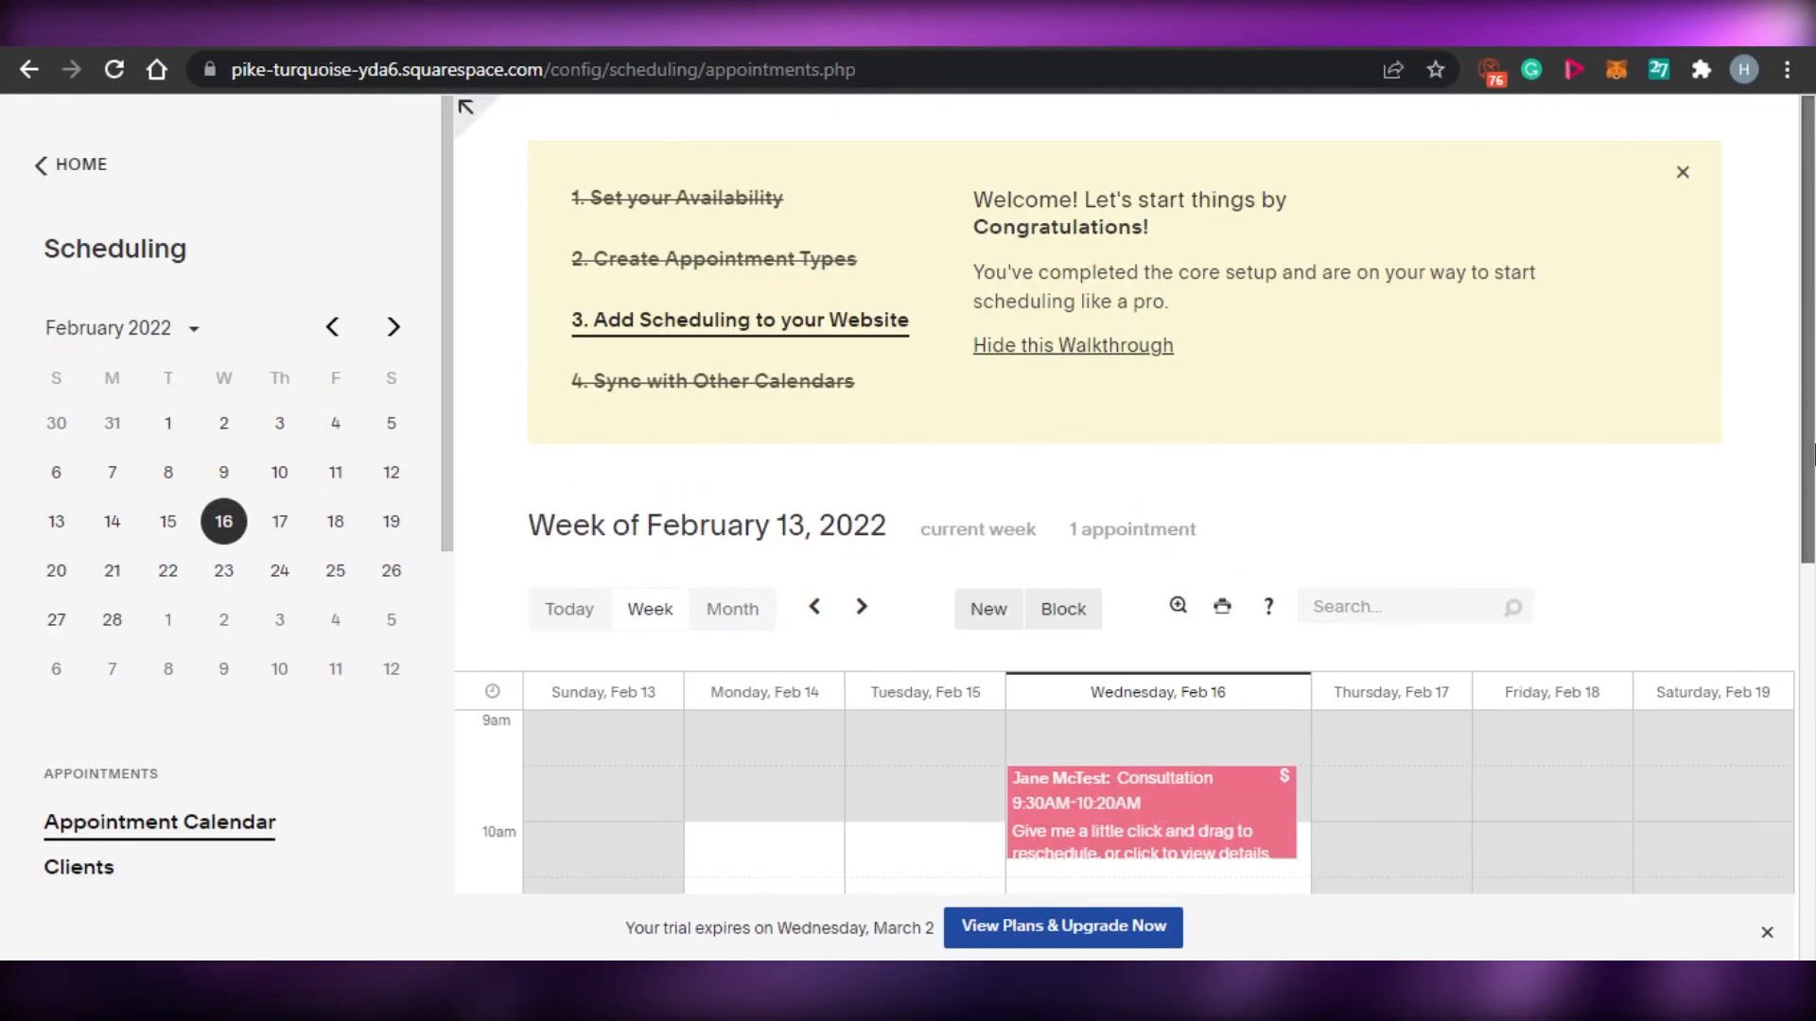
left_click_drag(1811, 485, 1813, 889)
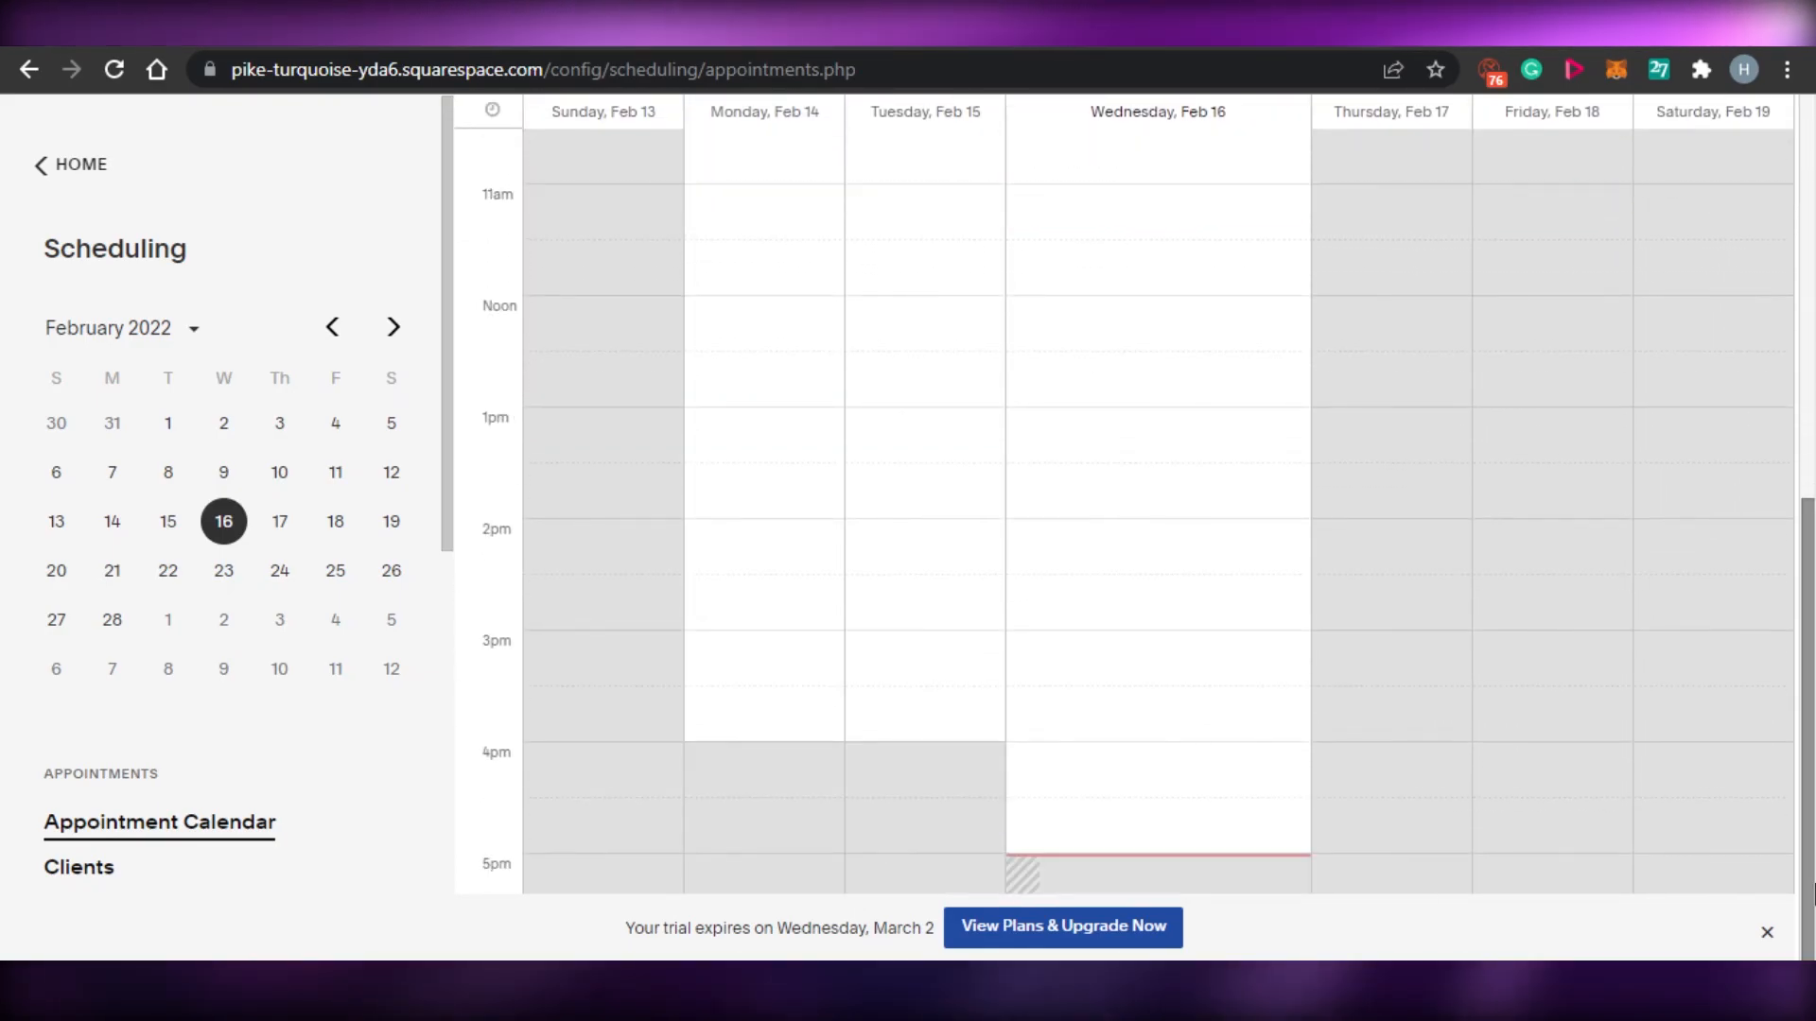
left_click_drag(1812, 889, 1812, 406)
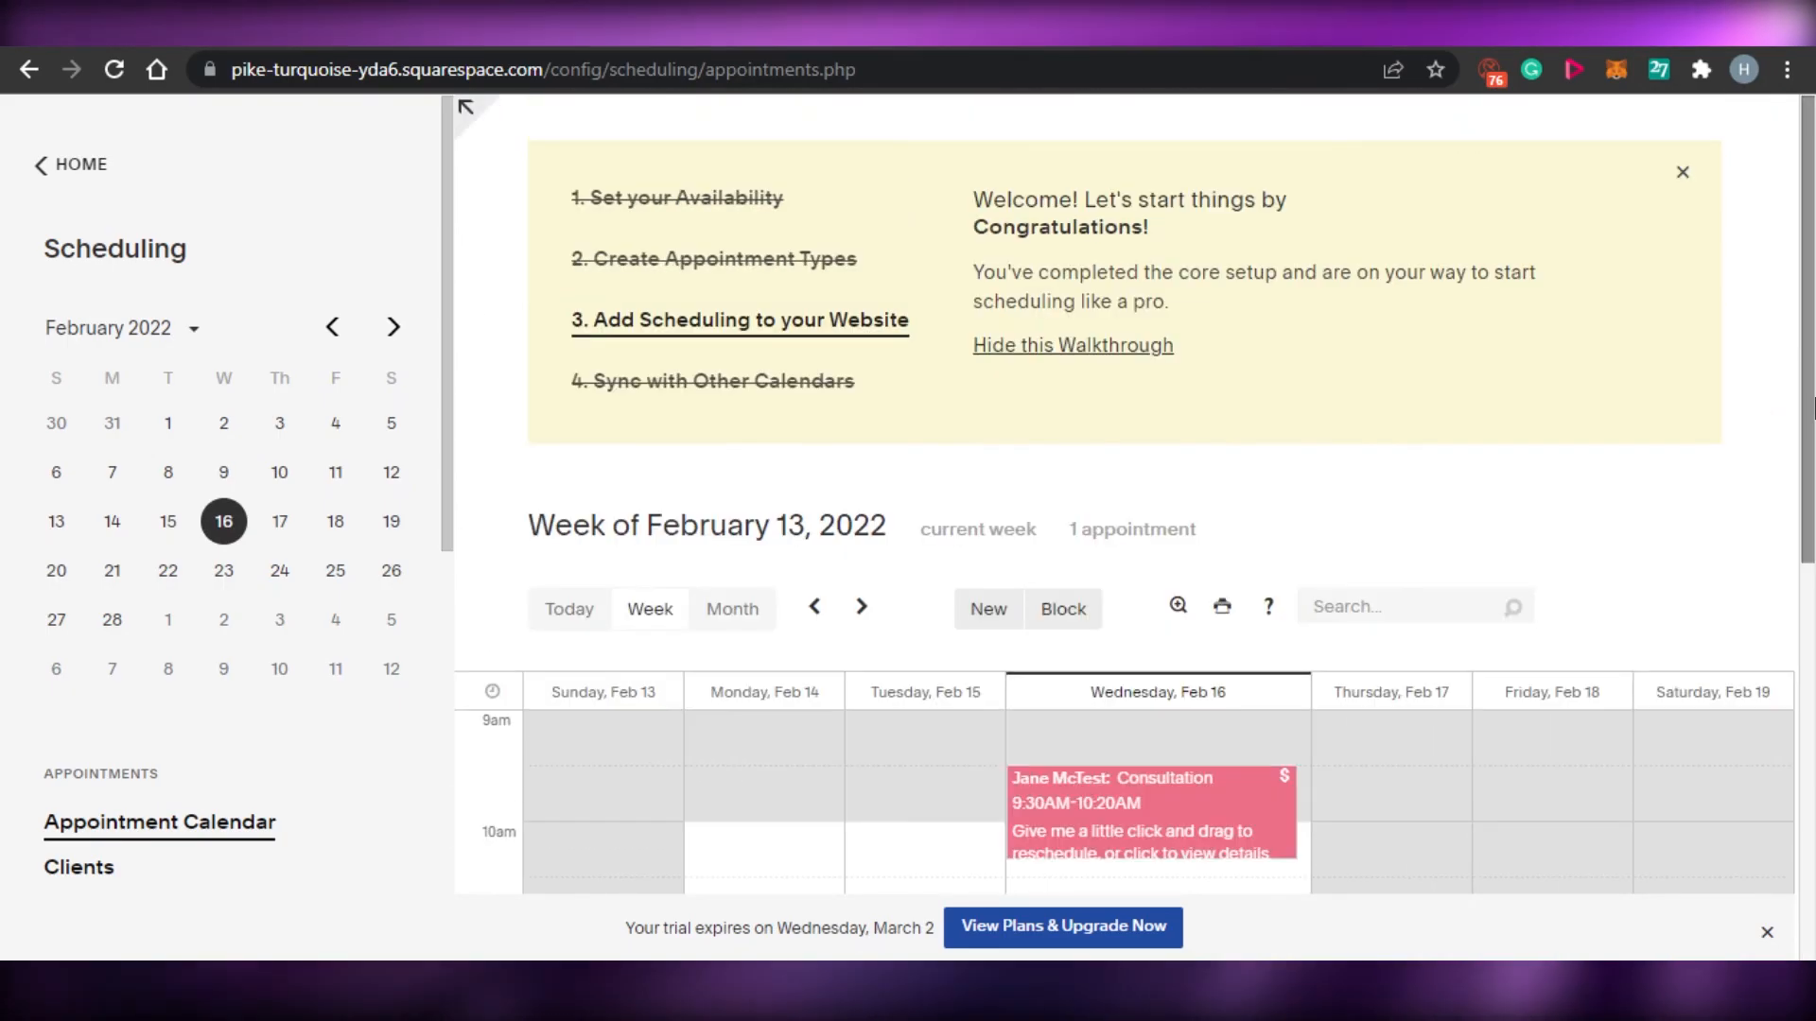